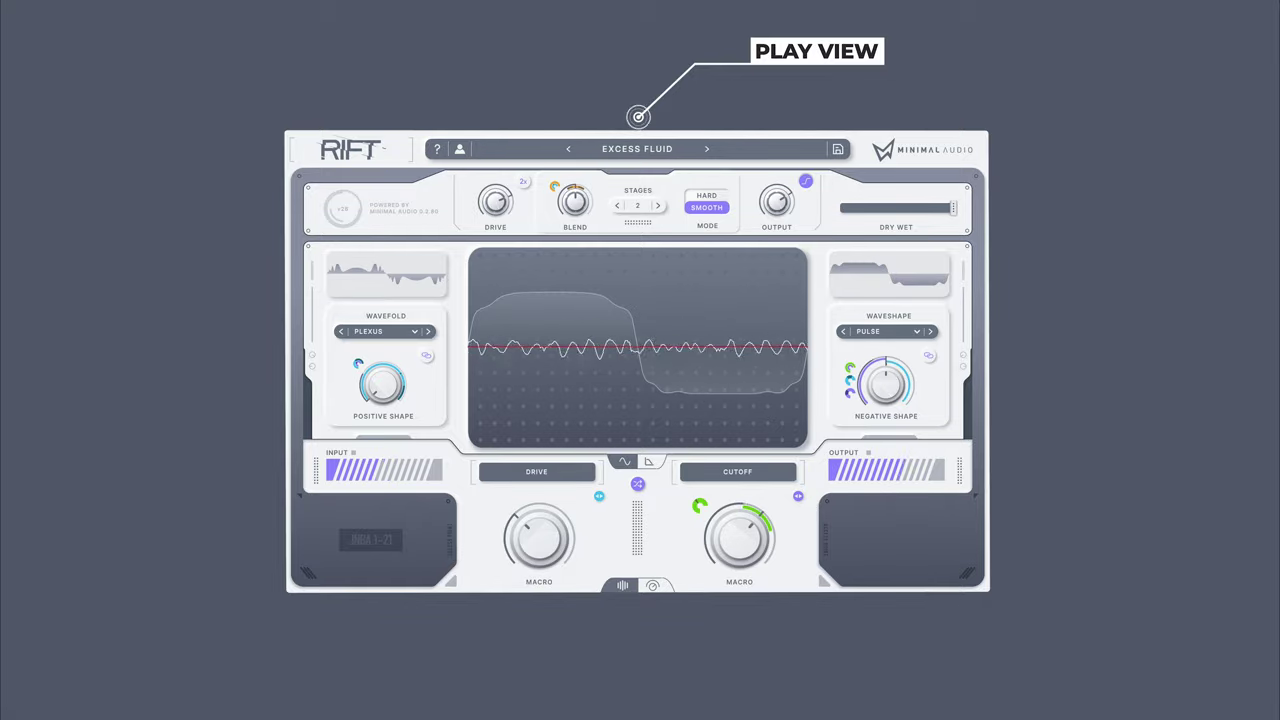
# - Turn up the Drive macro and view the filter response in the central display in place of the waveform
pyautogui.moveTo(540, 578); pyautogui.dragTo(537, 510)
pyautogui.click(648, 461)
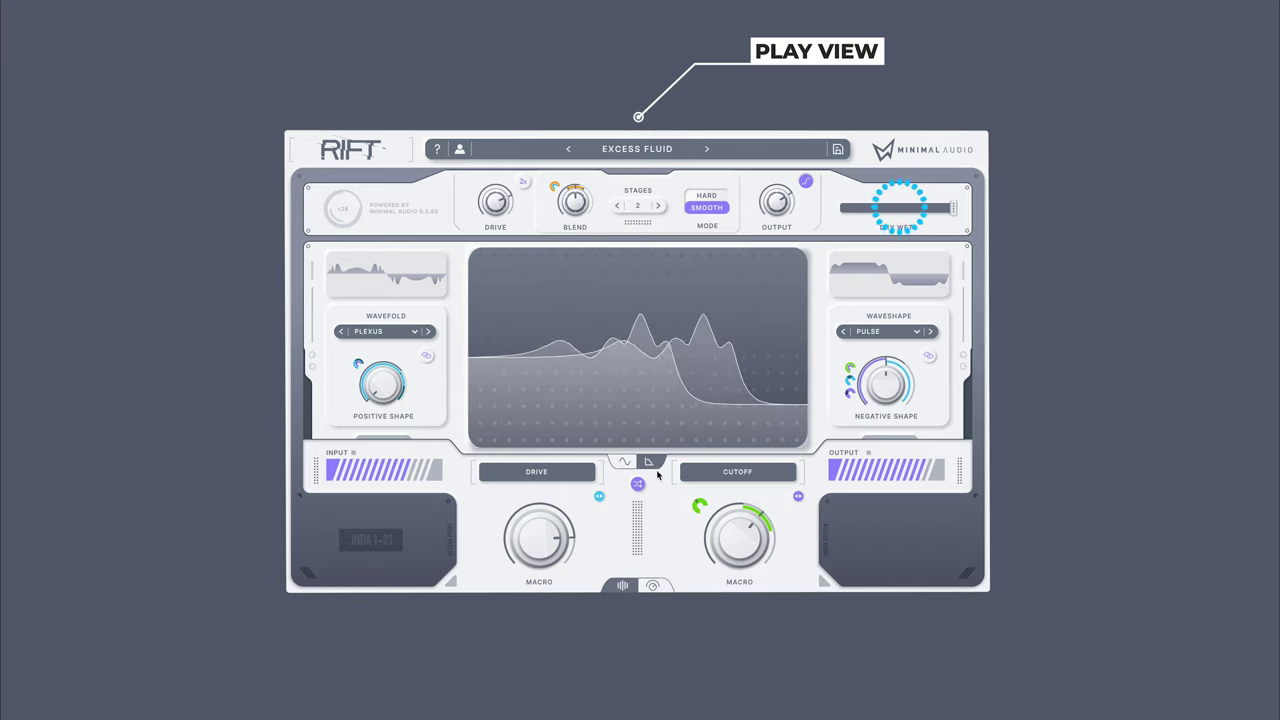
pyautogui.click(642, 486)
pyautogui.click(604, 468)
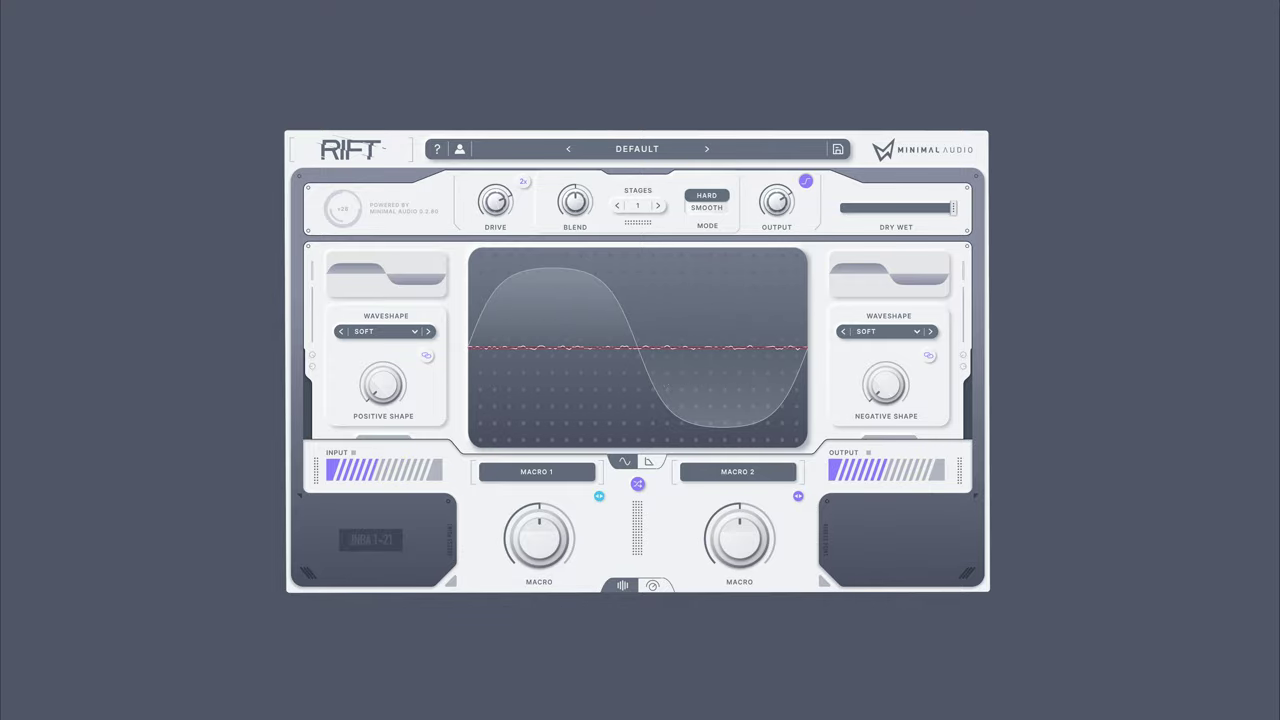
# - Open the preset browser to examine the preset packs, and close it again
pyautogui.click(437, 149)
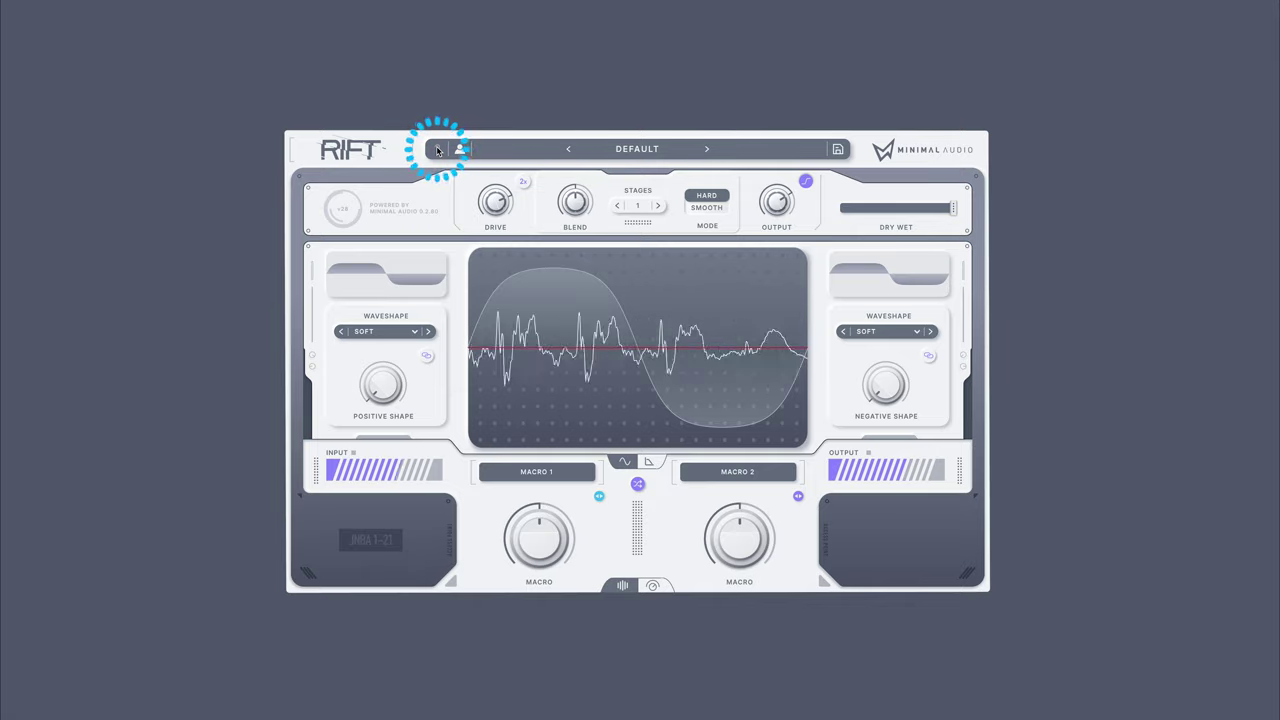
pyautogui.click(628, 152)
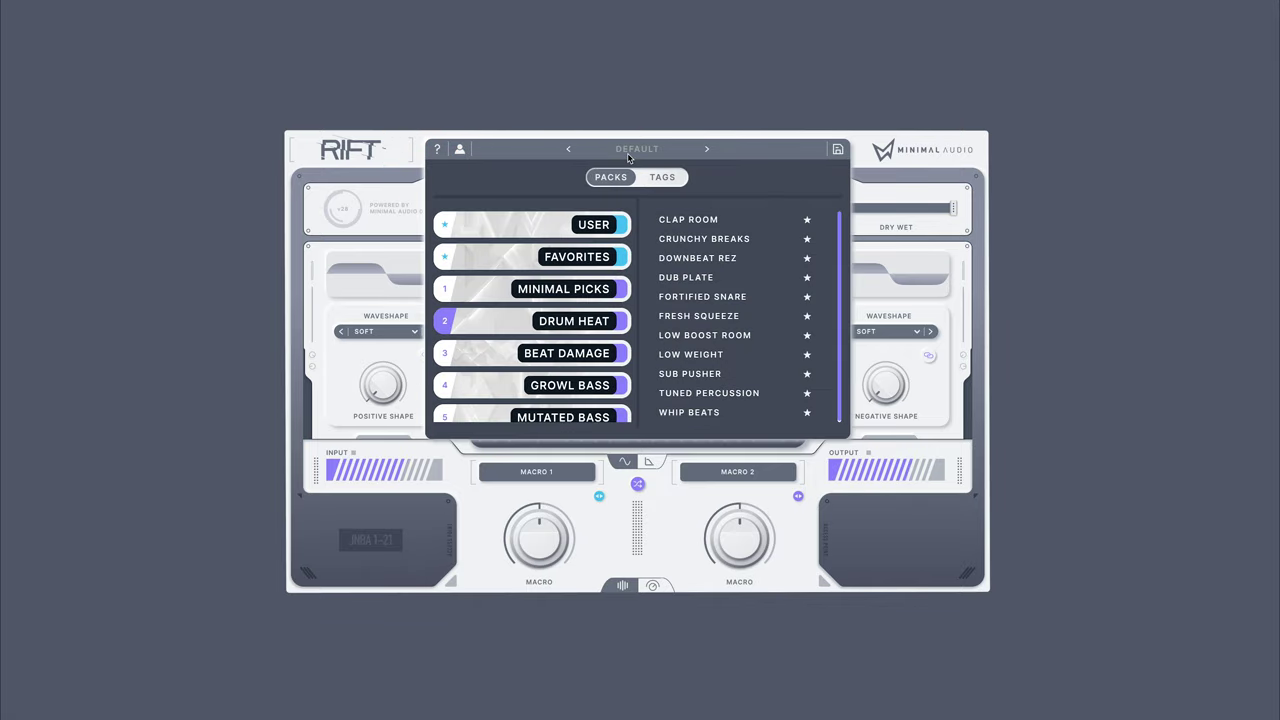
pyautogui.click(628, 152)
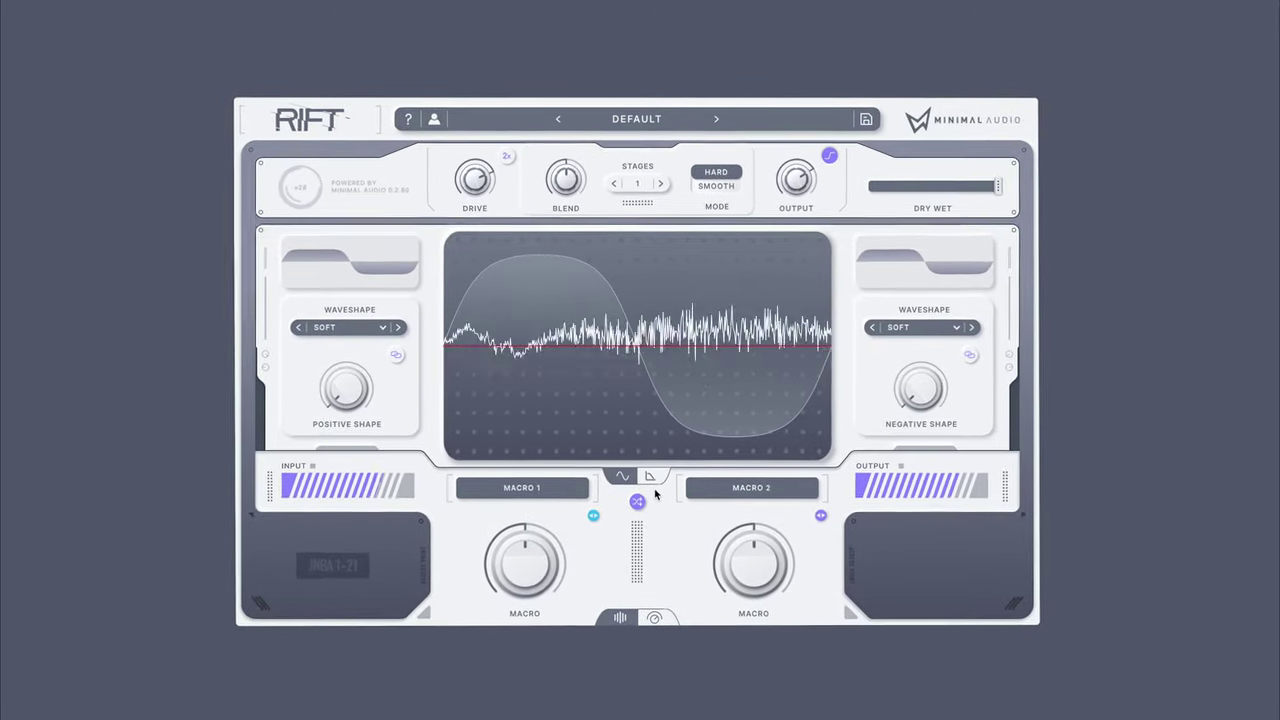
# - Switch to the advanced view and look through the positive shape's distortion categories, including Wavefold and Sample Rate
pyautogui.click(655, 629)
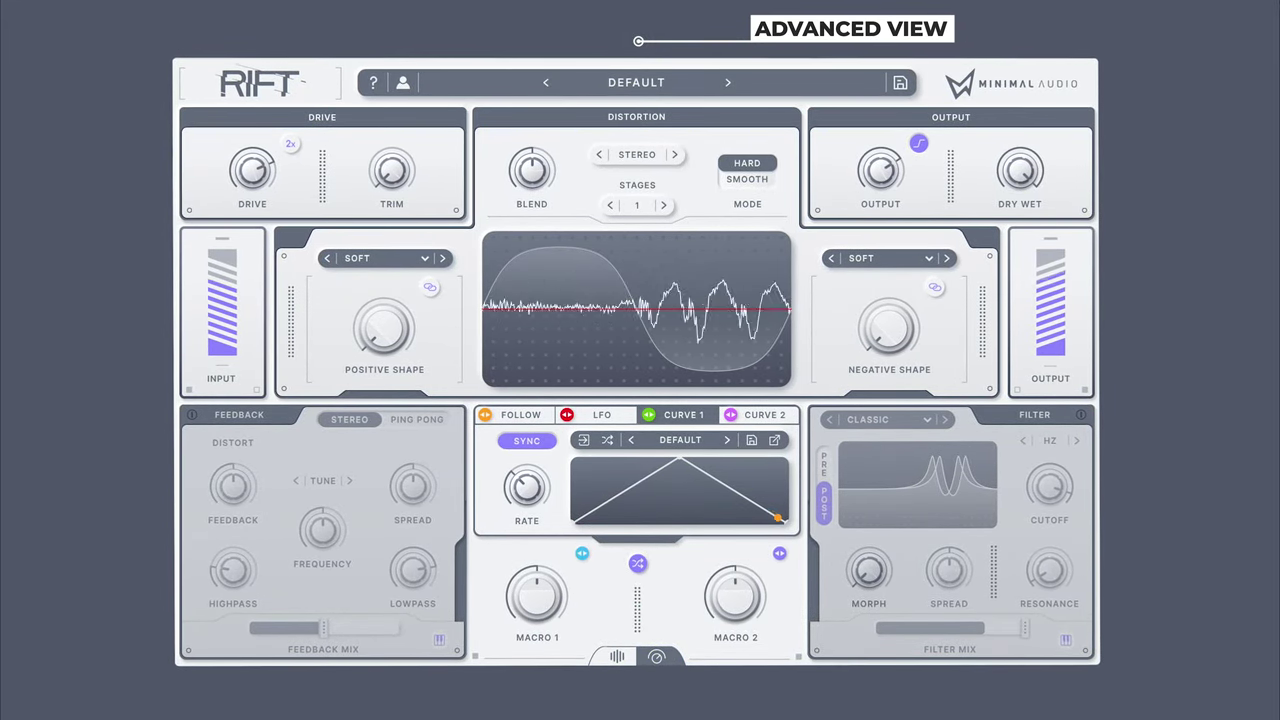
pyautogui.click(372, 257)
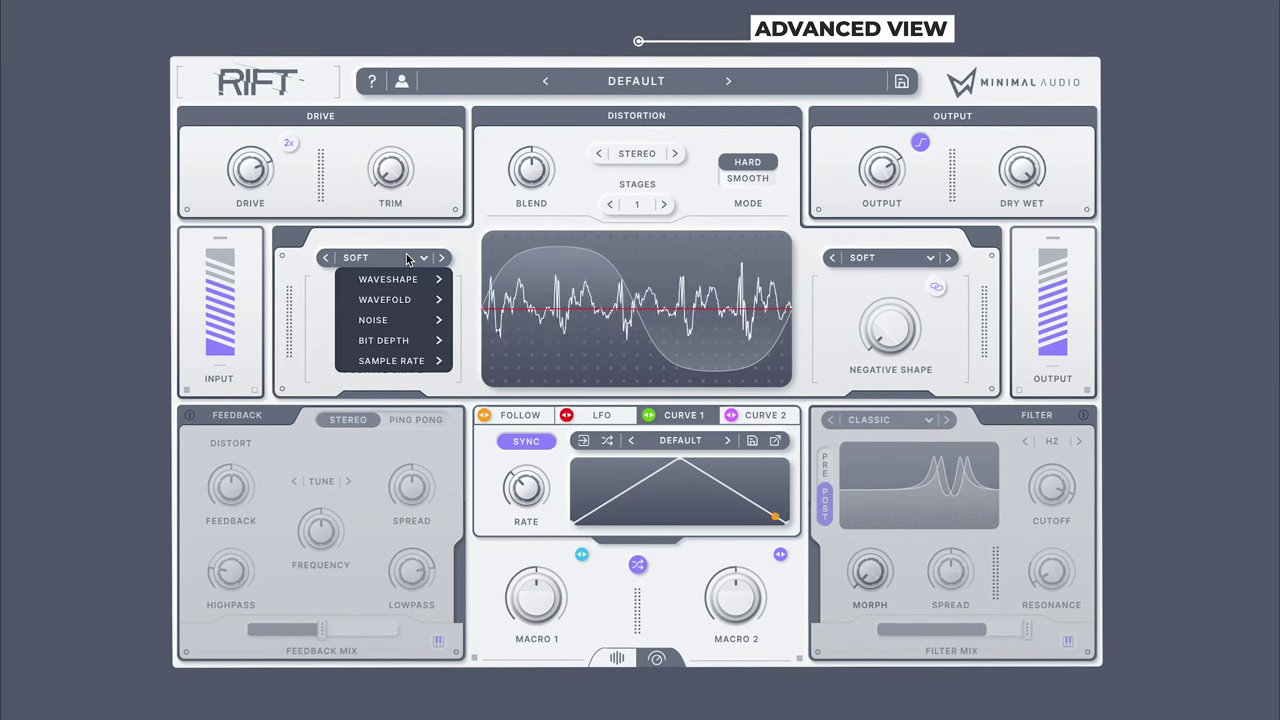
pyautogui.moveTo(406, 284)
pyautogui.moveTo(404, 306)
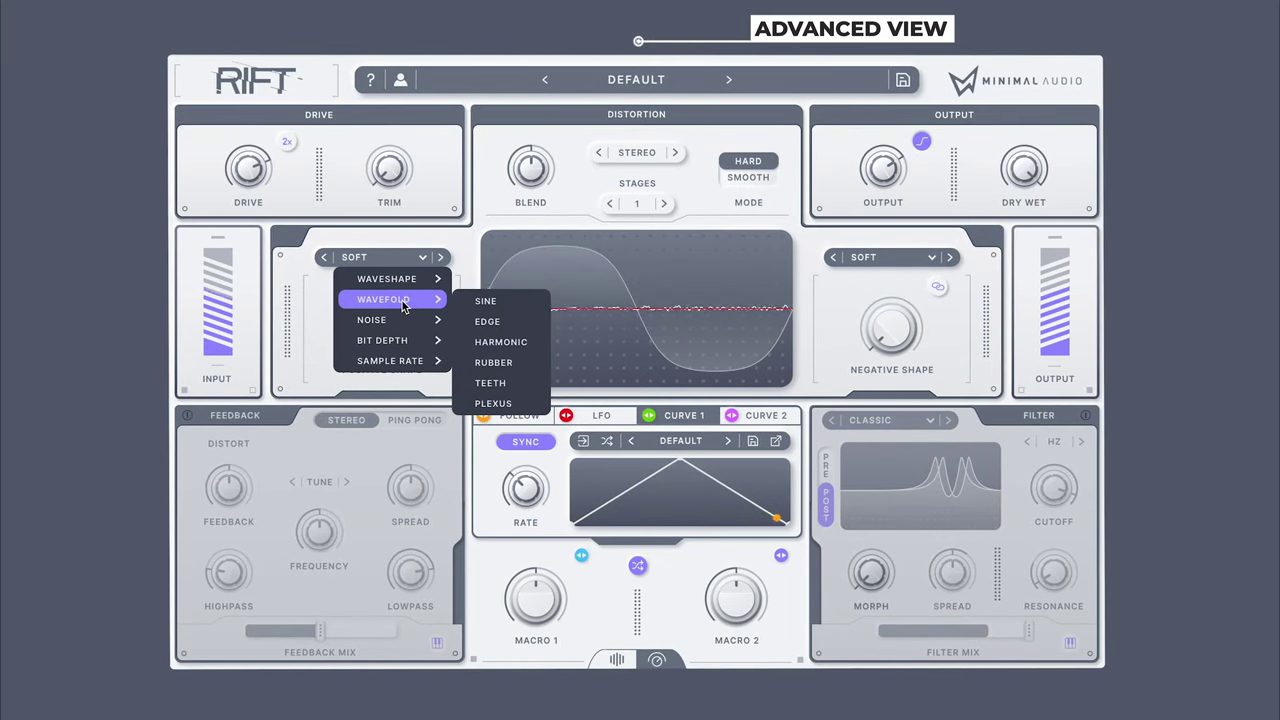
pyautogui.moveTo(397, 329)
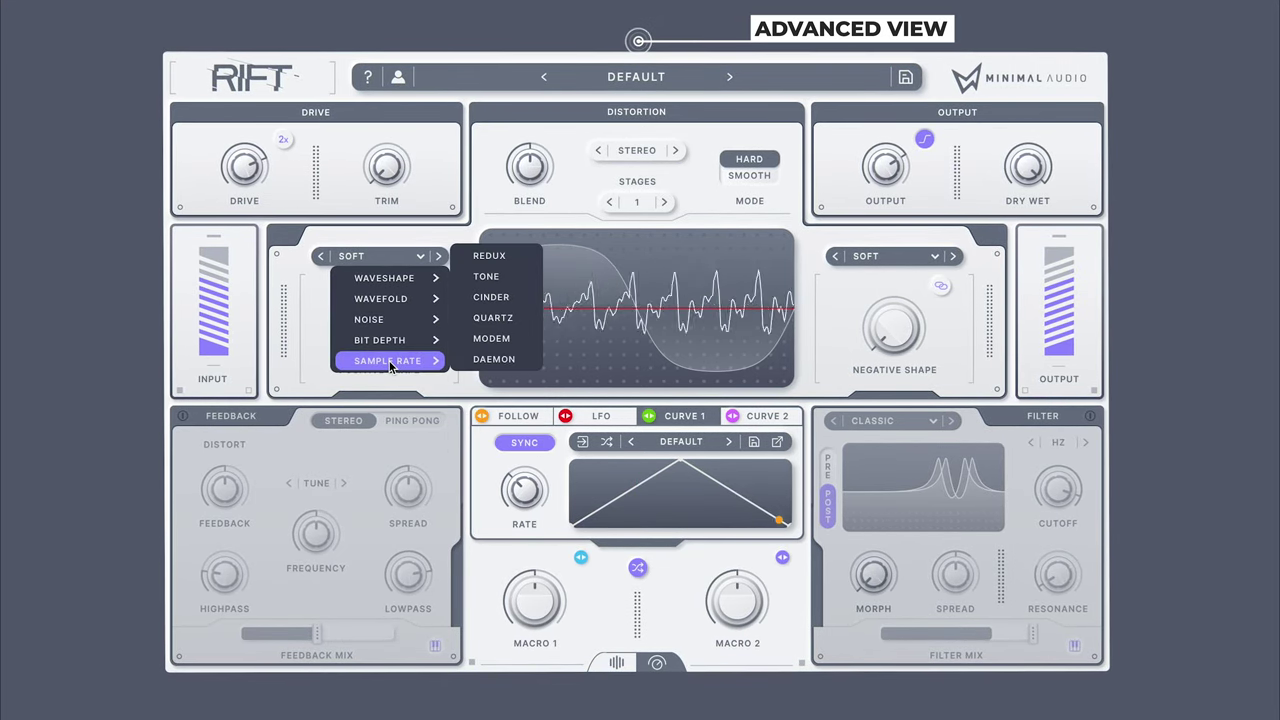
pyautogui.click(403, 384)
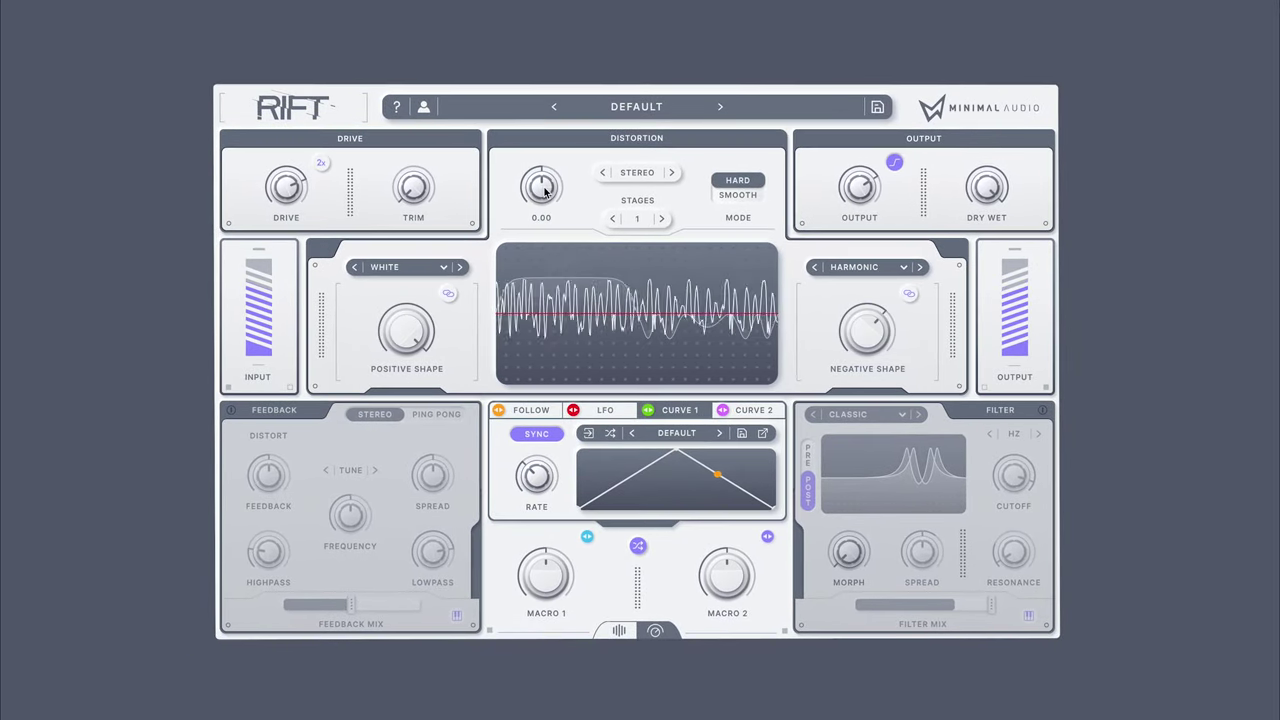
# - Lower the Positive Shape and Negative Shape amounts to minimum and check the distortion section's stereo mode options
pyautogui.moveTo(544, 188)
pyautogui.mouseDown()
pyautogui.moveTo(541, 138)
pyautogui.moveTo(553, 251)
pyautogui.moveTo(541, 192)
pyautogui.mouseUp()
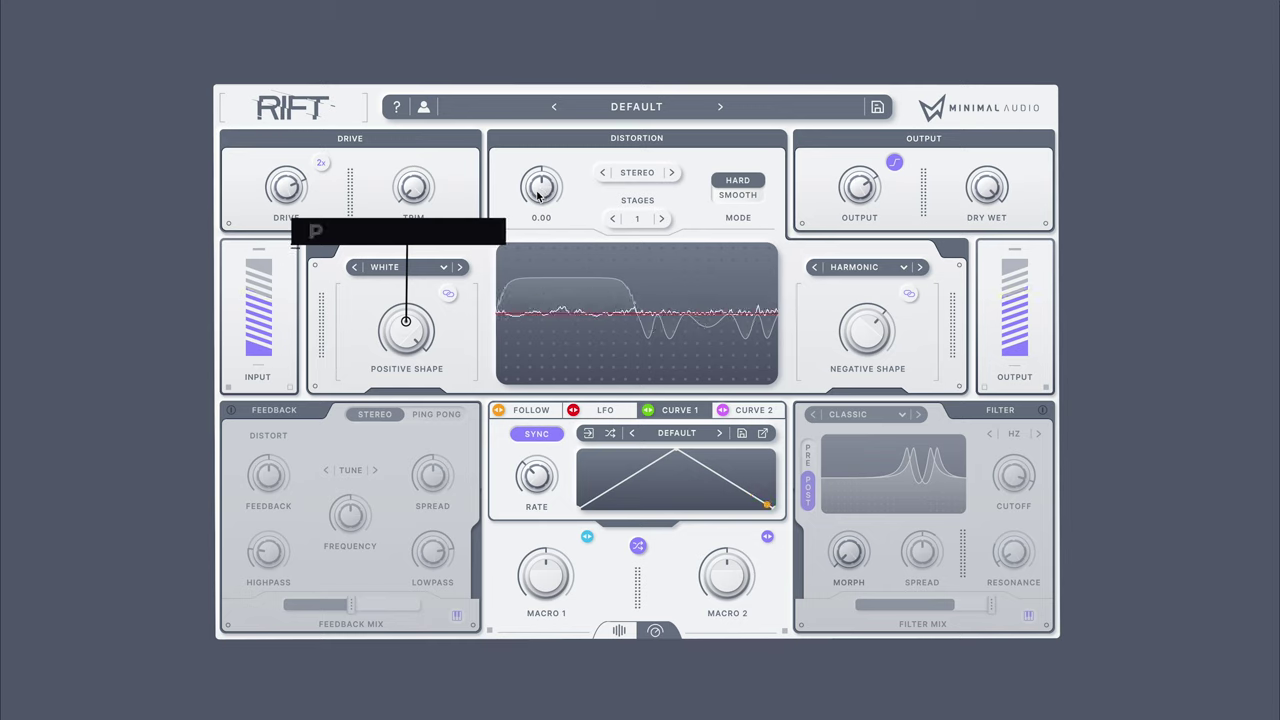
pyautogui.moveTo(409, 333); pyautogui.dragTo(420, 444)
pyautogui.moveTo(860, 334); pyautogui.dragTo(871, 427)
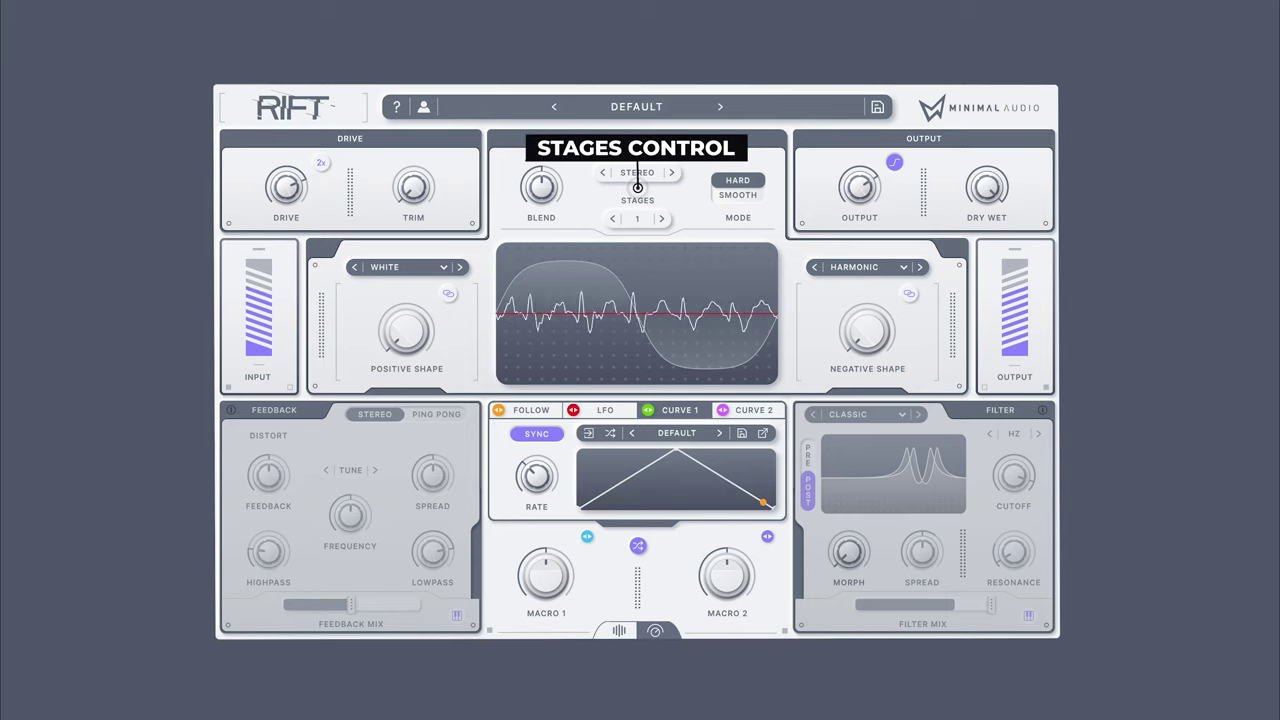
pyautogui.click(637, 173)
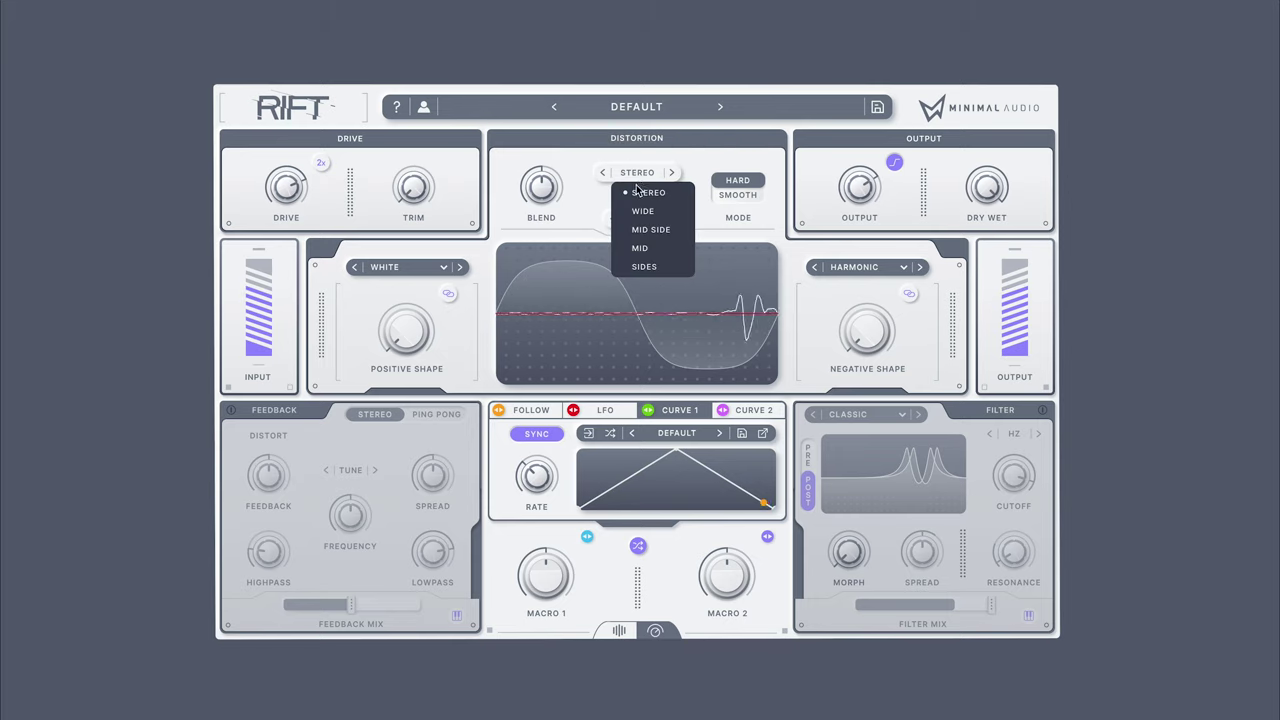
pyautogui.click(611, 271)
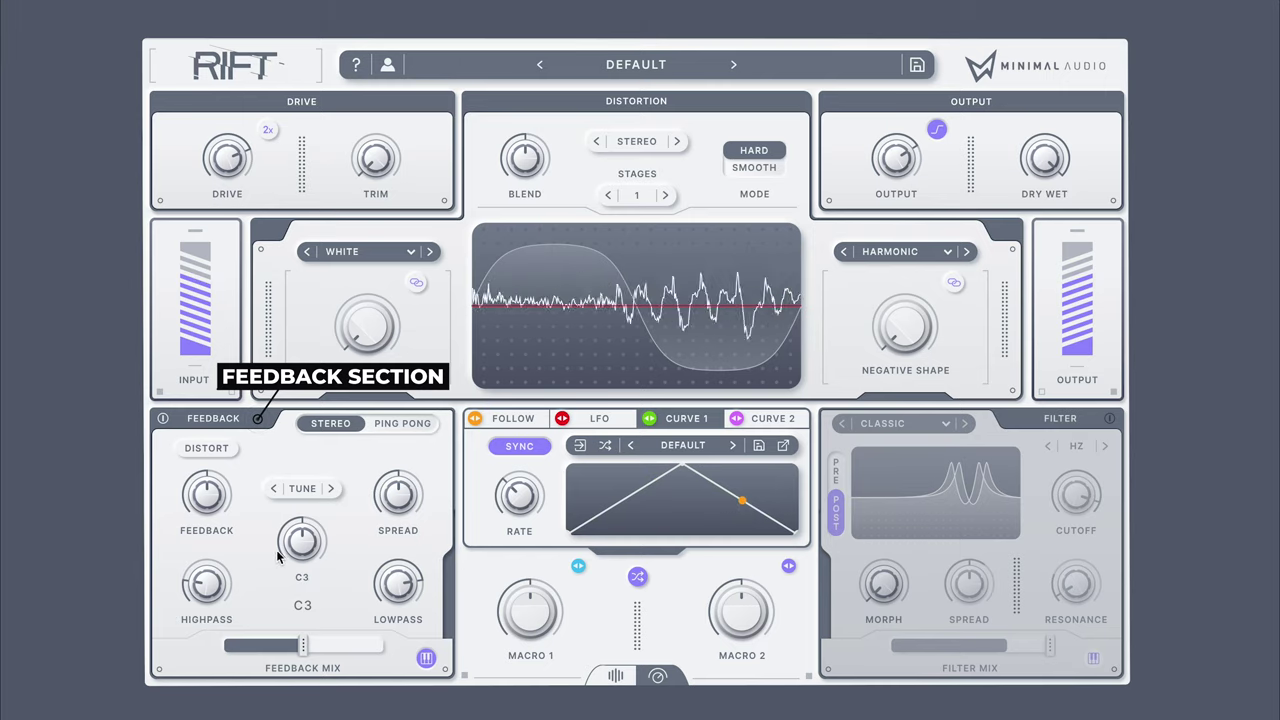
# - Examine the feedback section's frequency control and its Tuned and Timed mode options
pyautogui.moveTo(298, 556)
pyautogui.mouseDown()
pyautogui.moveTo(295, 490)
pyautogui.moveTo(308, 543)
pyautogui.mouseUp()
pyautogui.rightClick(307, 530)
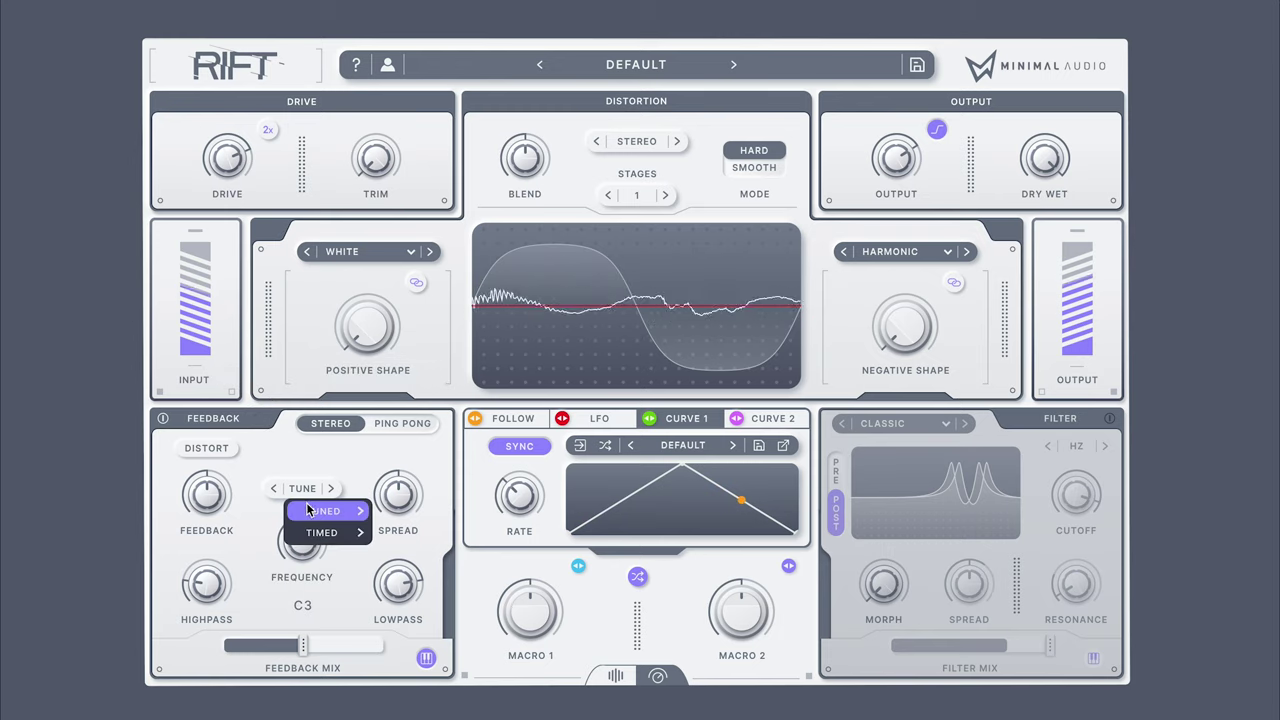
pyautogui.moveTo(309, 512)
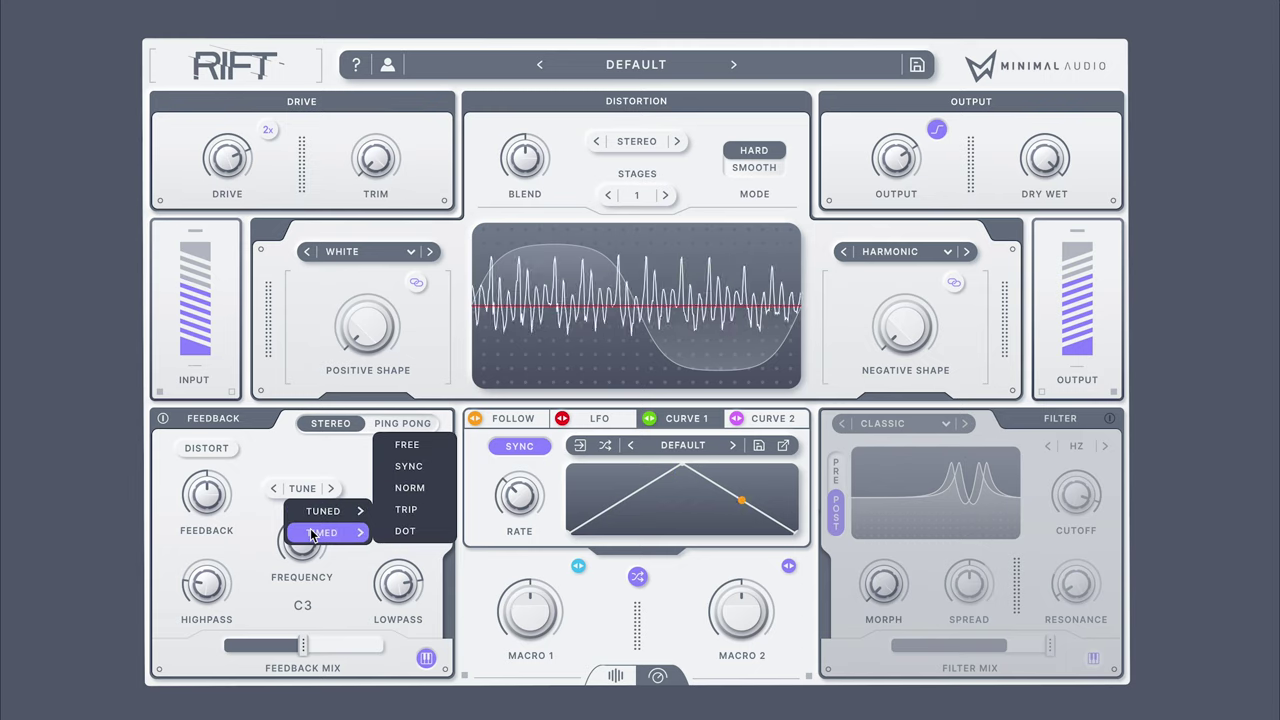
pyautogui.click(349, 499)
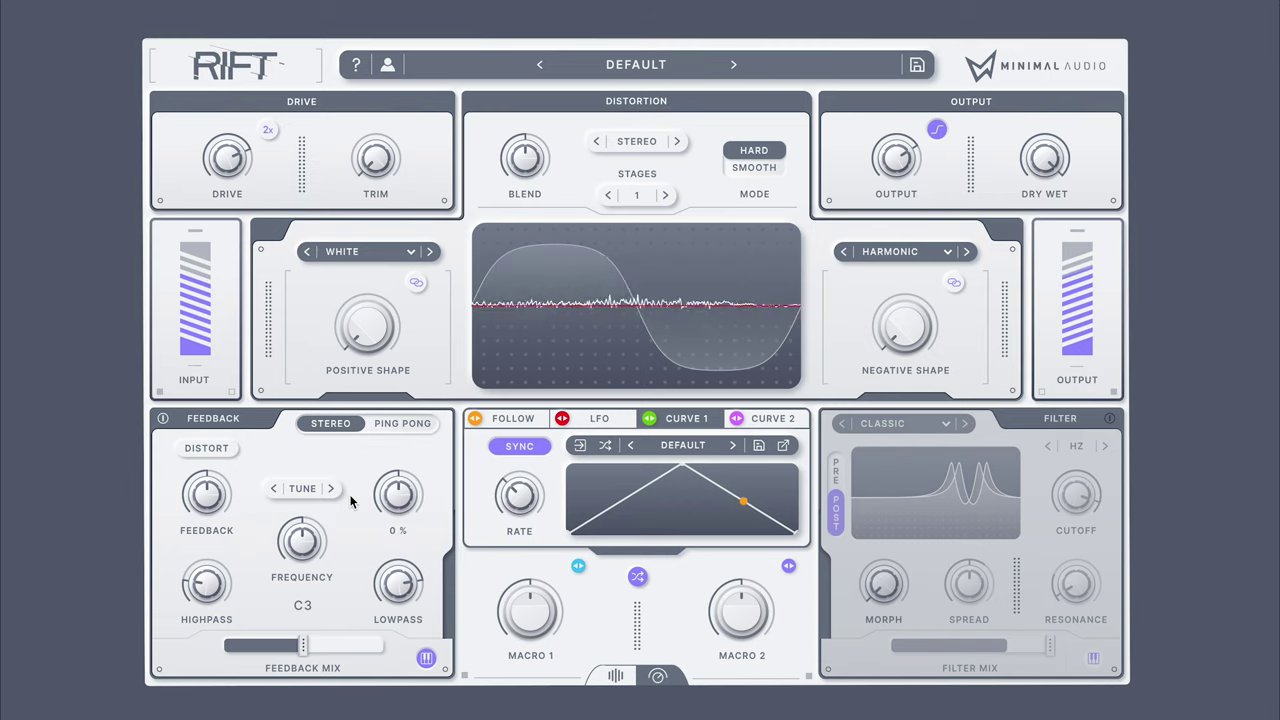
# - Transpose the feedback section's selected note scale up three semitones and close the note selector
pyautogui.click(424, 657)
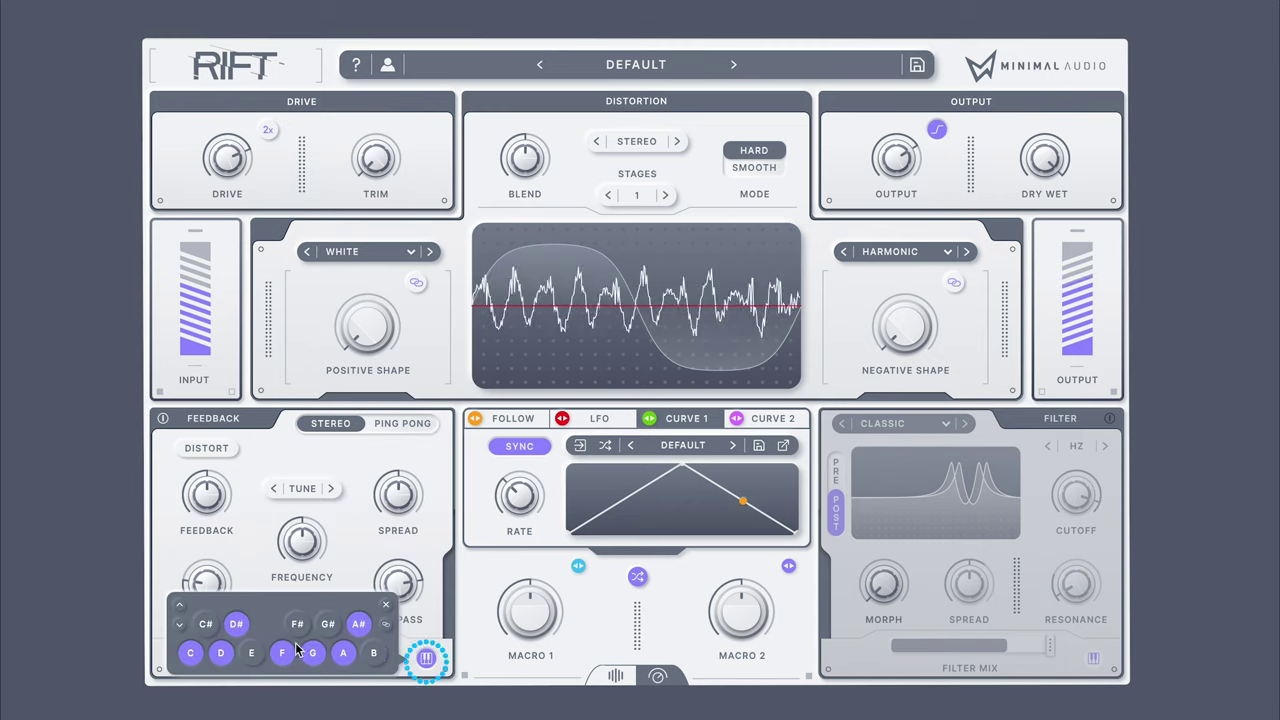
pyautogui.click(180, 605)
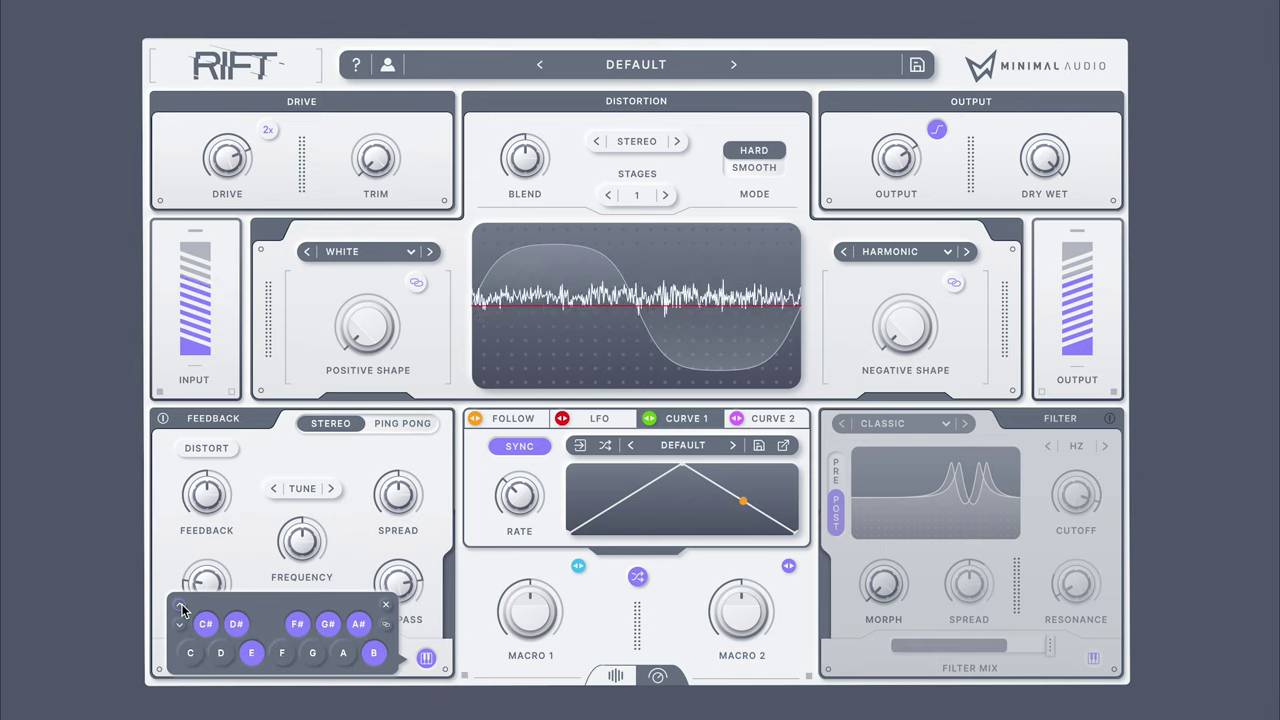
pyautogui.click(180, 605)
pyautogui.click(180, 606)
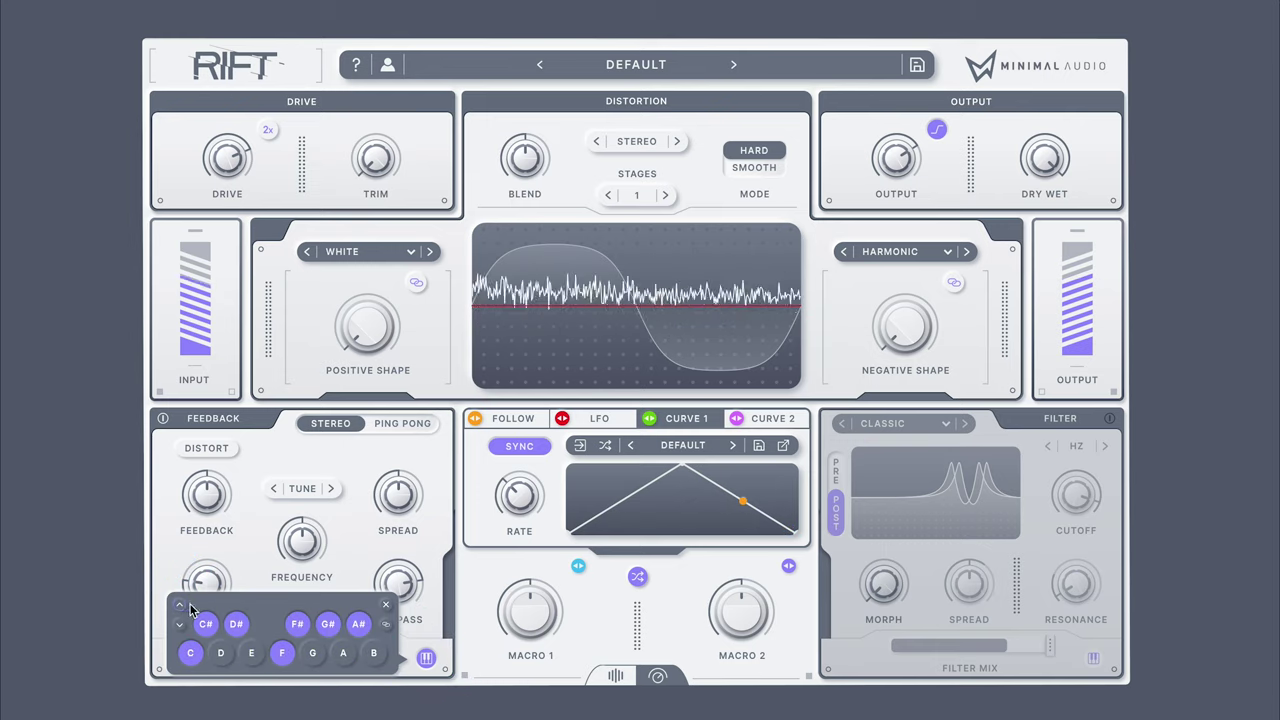
pyautogui.click(387, 609)
# - Enable Distort in the feedback section and raise the Feedback amount
pyautogui.click(206, 448)
pyautogui.moveTo(208, 503); pyautogui.dragTo(223, 439)
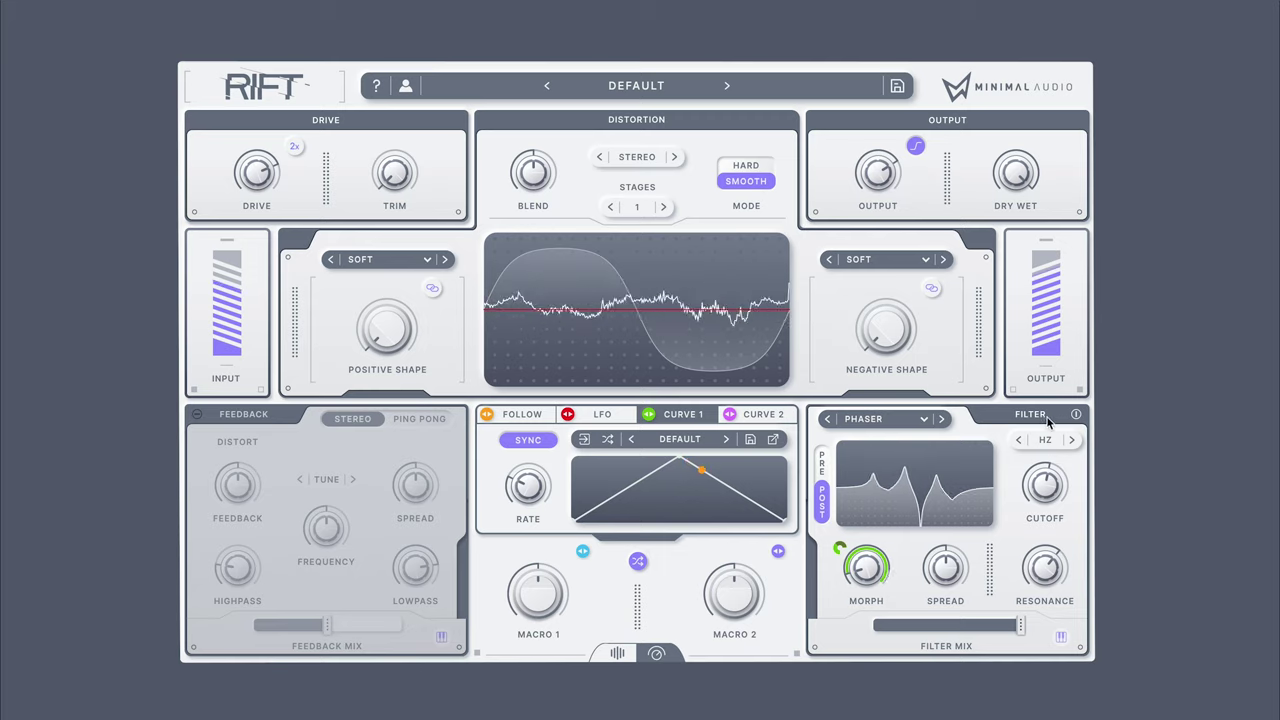
# - Browse the filter categories and audition filter types from Transfer through Scatter, Mid Vowel and Low Vowel
pyautogui.moveTo(919, 441)
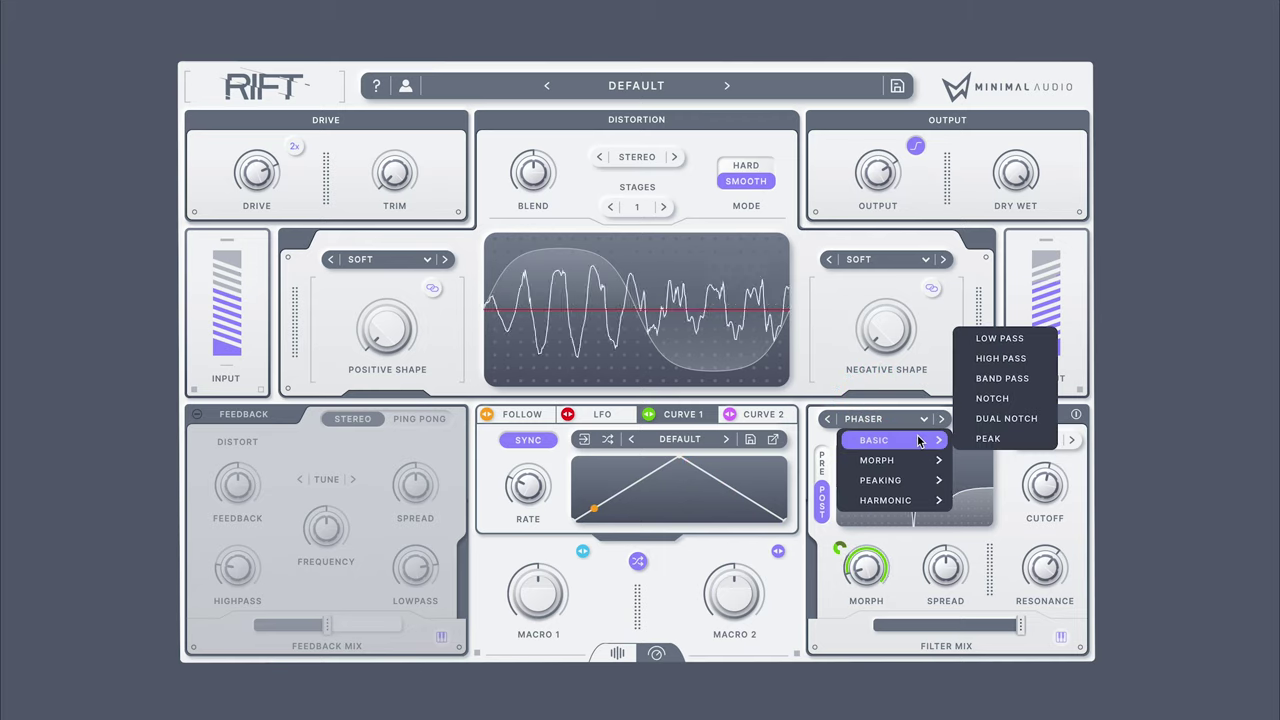
pyautogui.moveTo(906, 483)
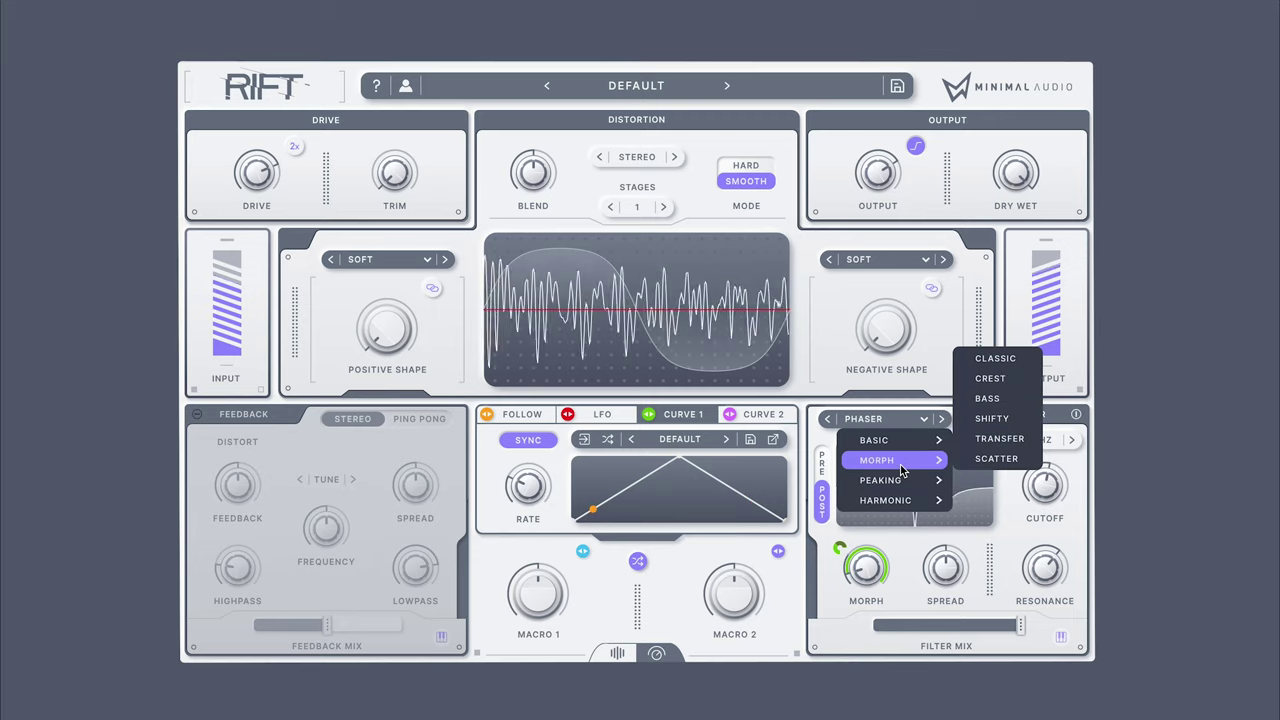
pyautogui.click(982, 422)
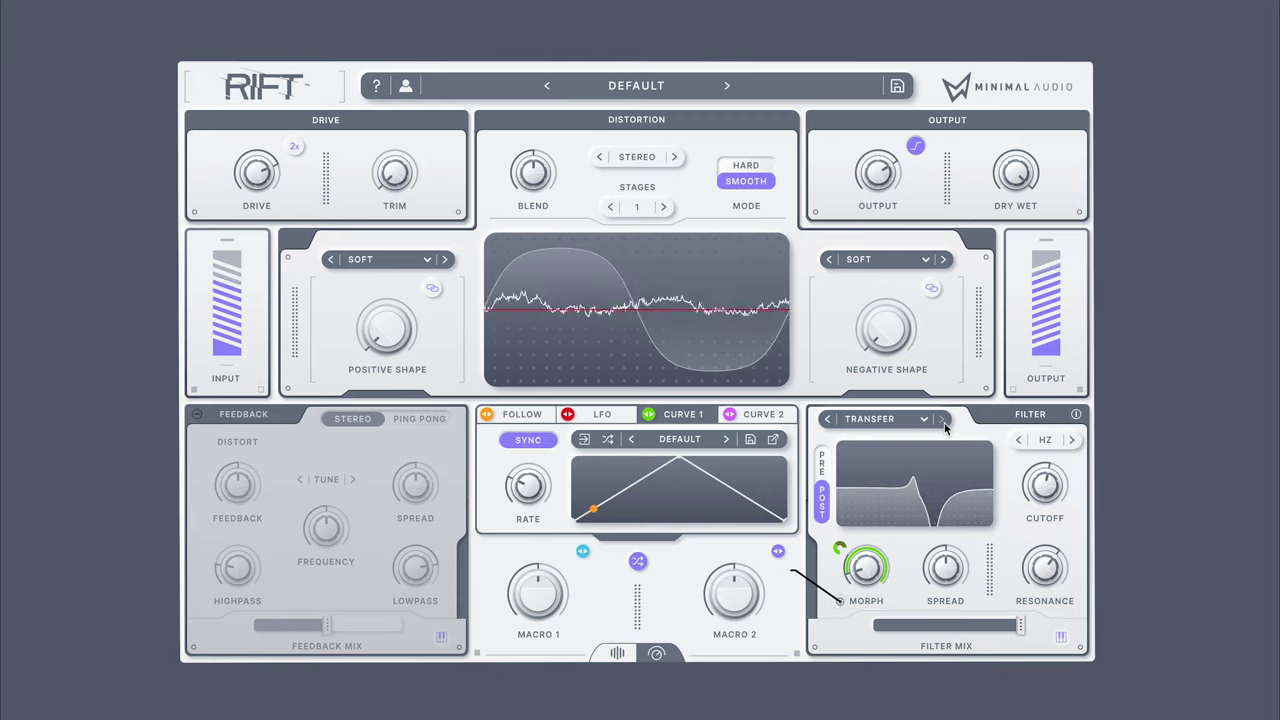
pyautogui.click(943, 421)
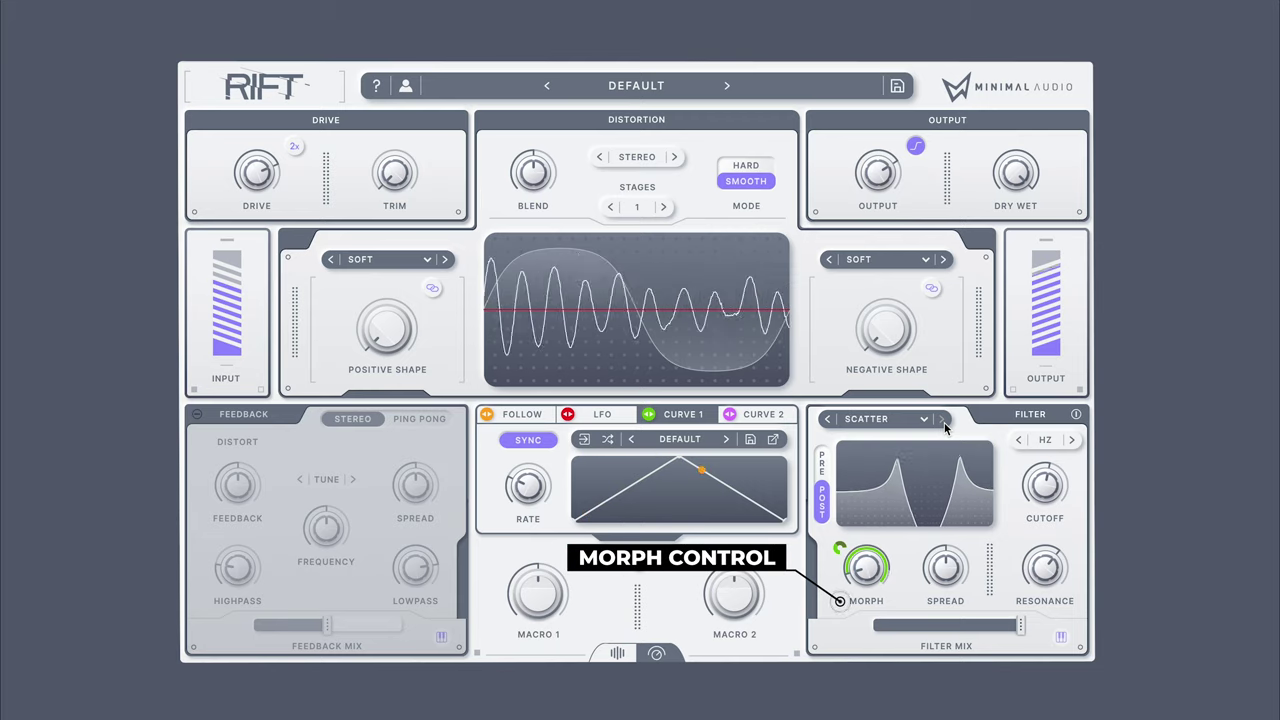
pyautogui.click(943, 421)
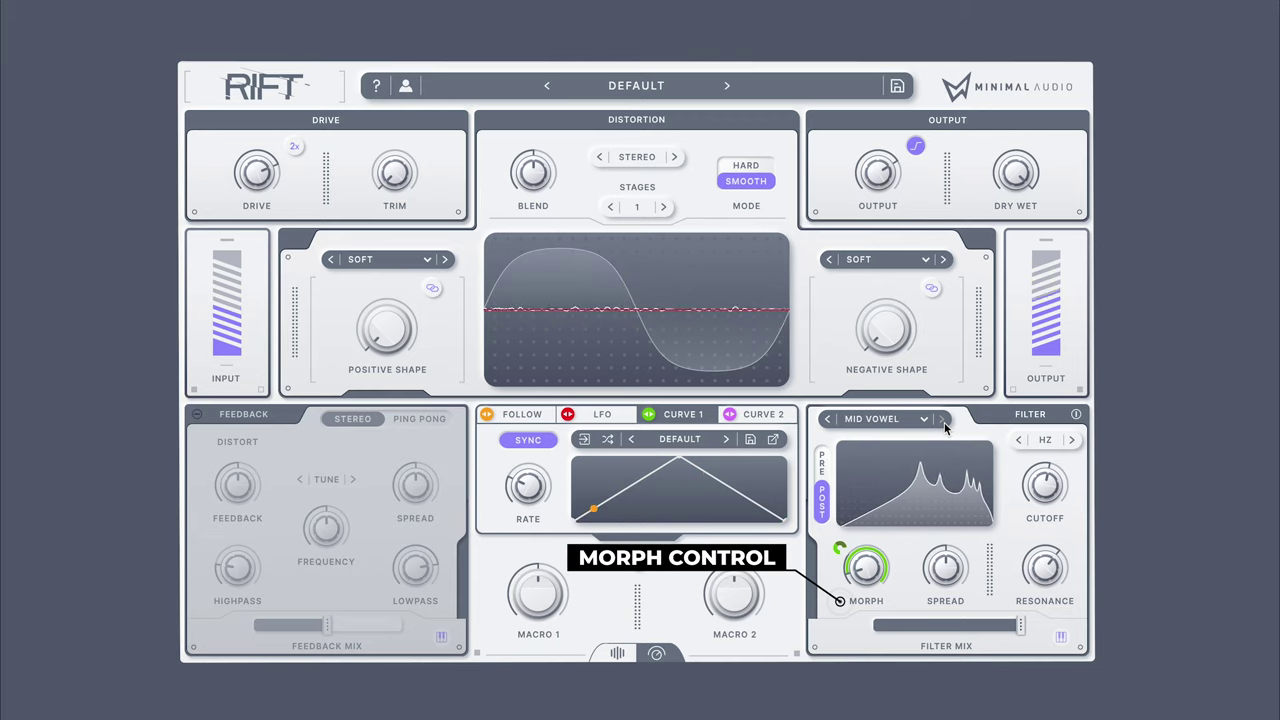
pyautogui.click(943, 421)
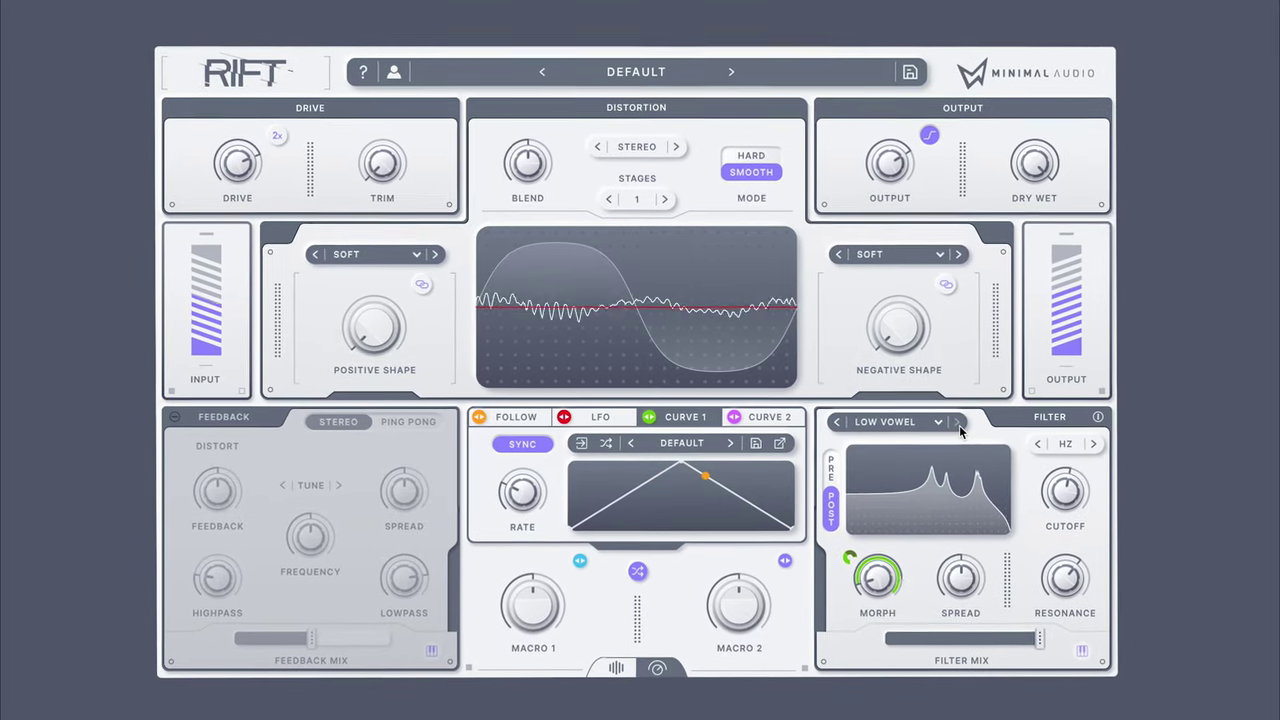
pyautogui.click(957, 421)
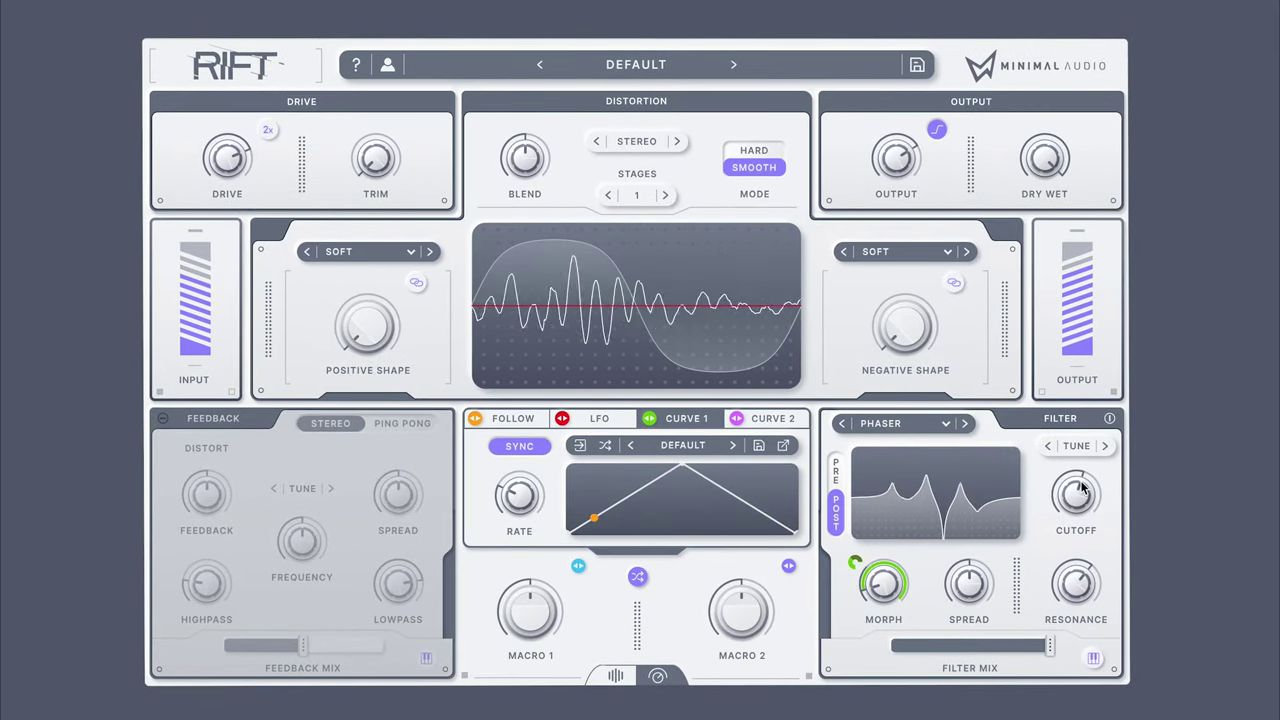
# - Tune the filter cutoff to E3 and check the filter's note selector
pyautogui.moveTo(1085, 500)
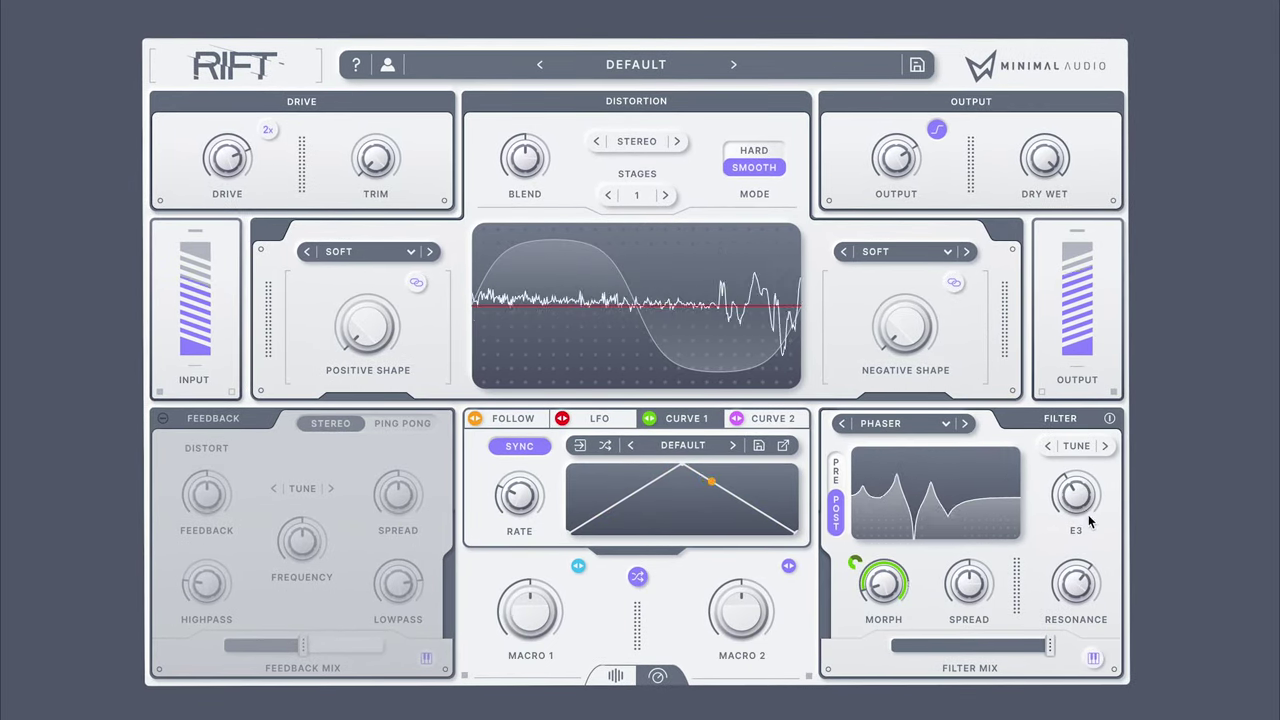
pyautogui.click(1093, 658)
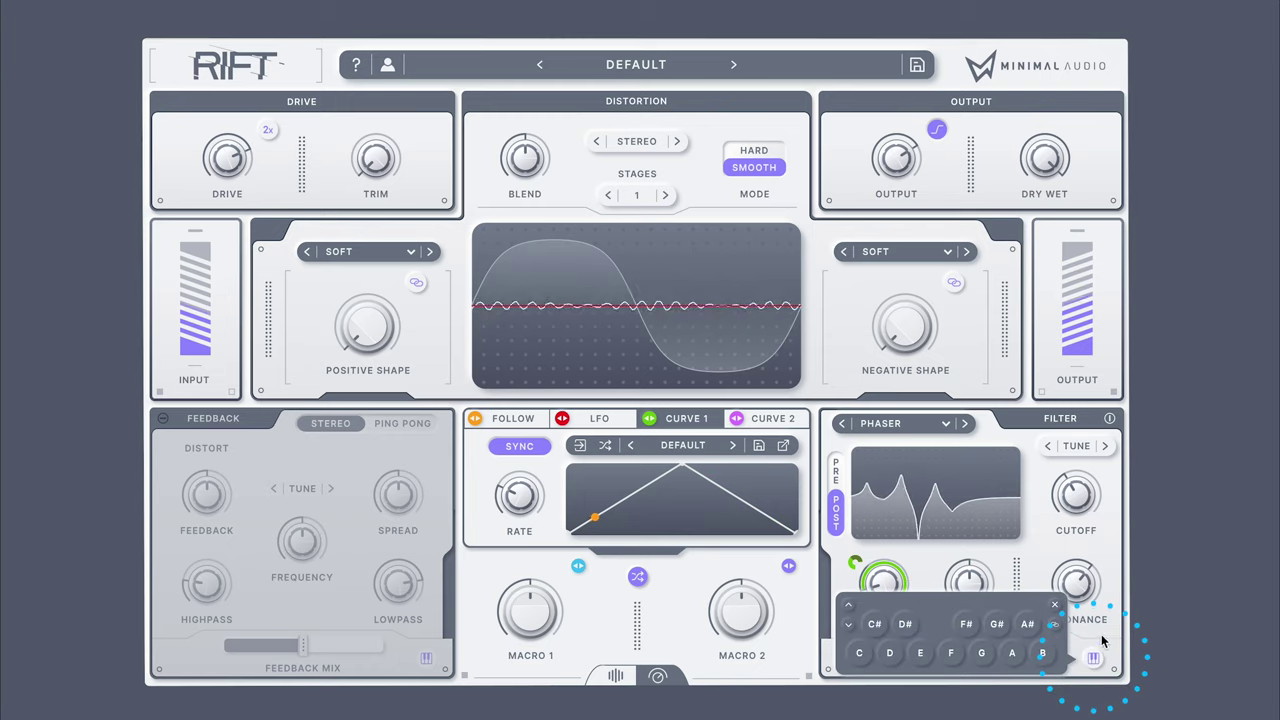
pyautogui.moveTo(1108, 557)
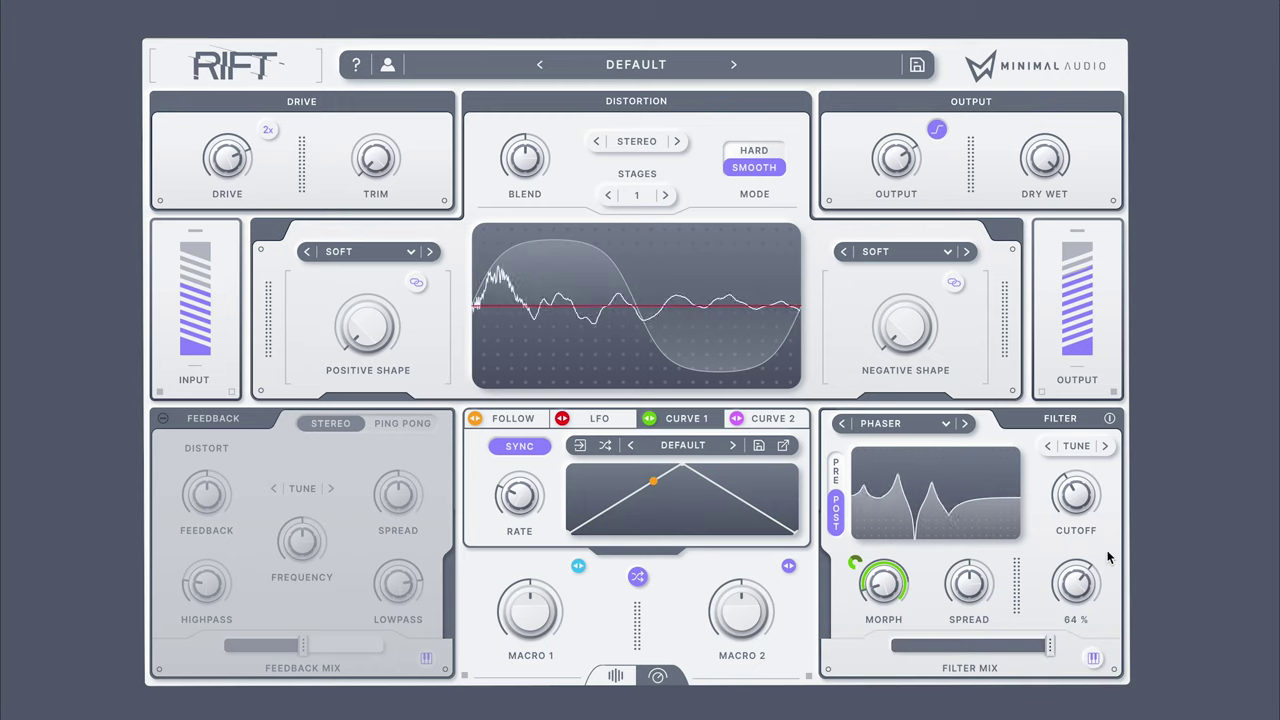
# - Place the filter before the distortion with the Pre option and increase its Spread
pyautogui.click(836, 471)
pyautogui.moveTo(969, 583); pyautogui.dragTo(952, 514)
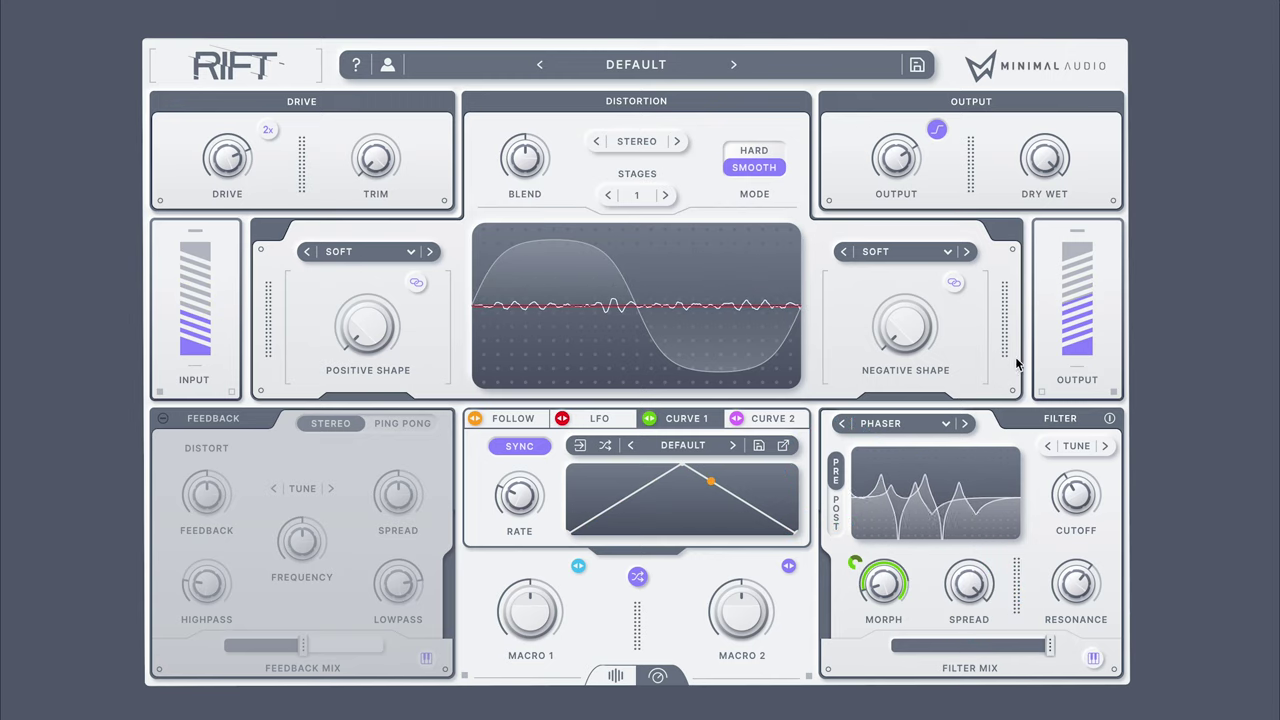
# - Set the filter's cutoff mode to MIDI
pyautogui.click(1080, 447)
pyautogui.click(1090, 469)
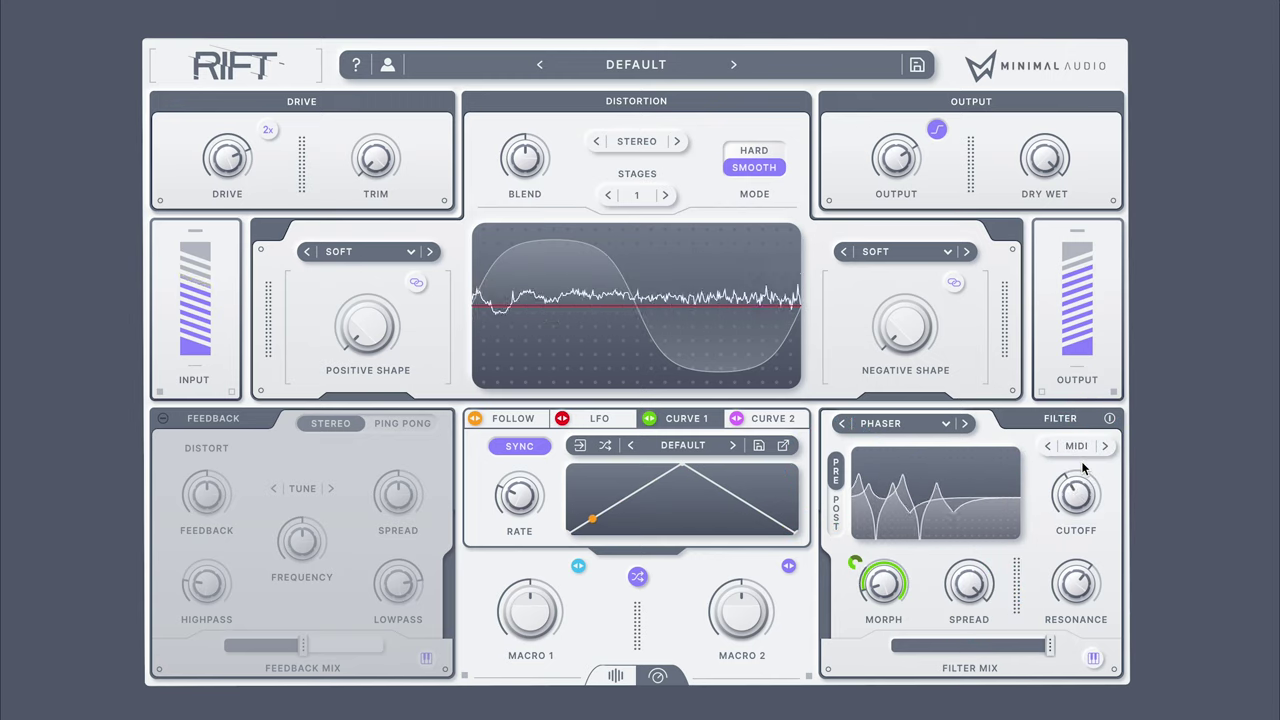
# - Turn on the feedback section and set its frequency mode to Sync from the Timed group
pyautogui.click(162, 420)
pyautogui.click(302, 488)
pyautogui.moveTo(330, 511)
pyautogui.click(405, 466)
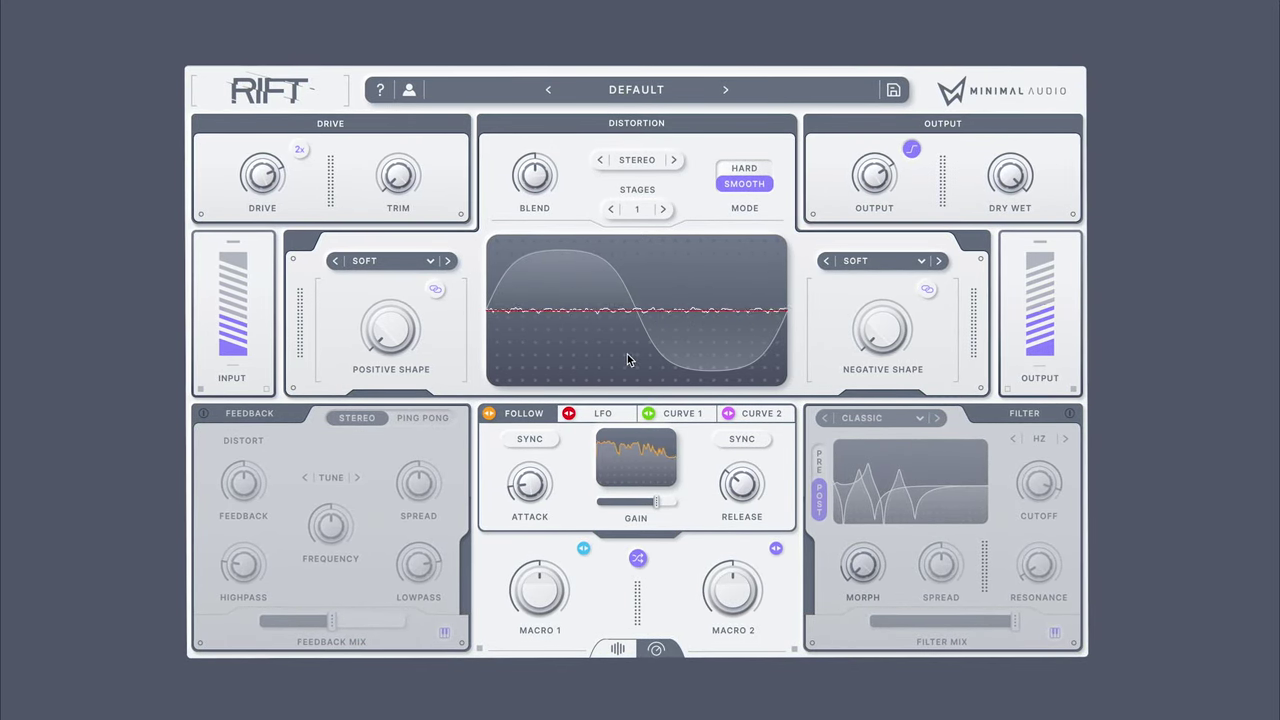
# - Show the LFO modulator's settings in place of the envelope follower's
pyautogui.click(606, 413)
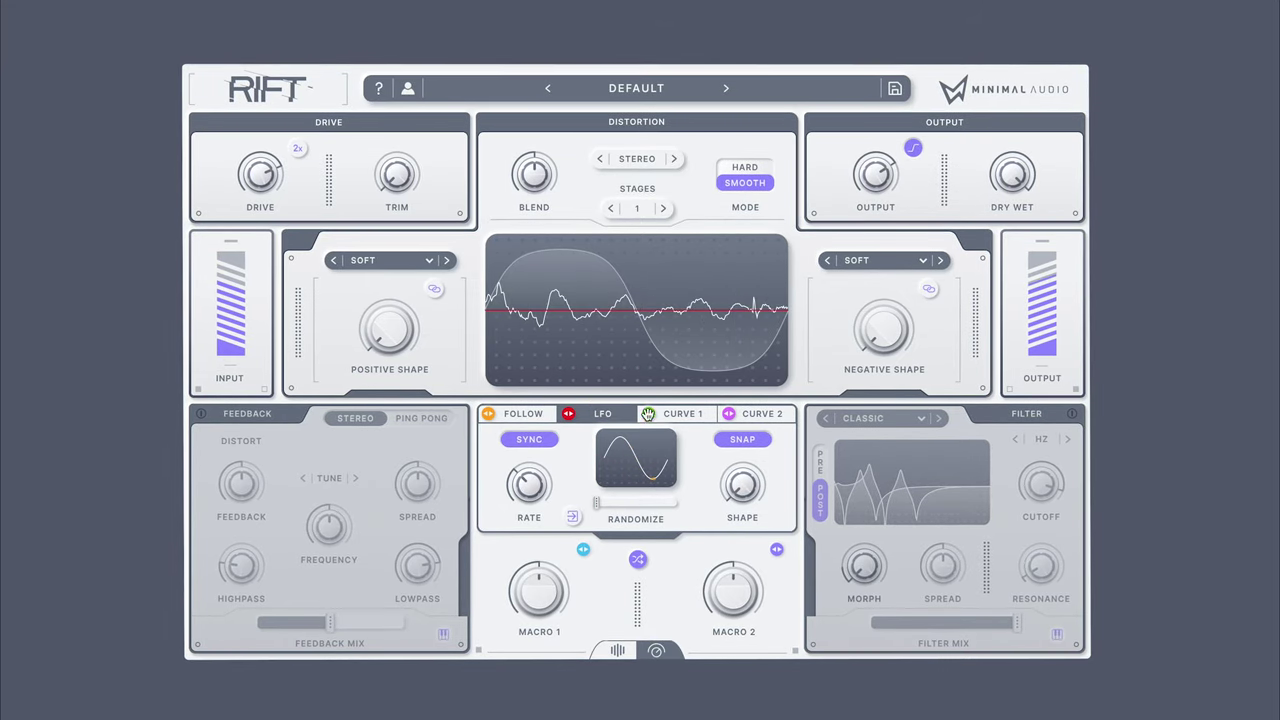
# - Turn off the LFO's Snap to adjust its Shape freely, and turn Snap back on and return Shape to 0
pyautogui.click(730, 439)
pyautogui.moveTo(737, 485); pyautogui.dragTo(726, 369)
pyautogui.click(735, 441)
pyautogui.moveTo(741, 480); pyautogui.dragTo(750, 630)
# - Increase the LFO's Randomize amount and switch its retrigger option on and back off
pyautogui.moveTo(603, 512); pyautogui.dragTo(705, 520)
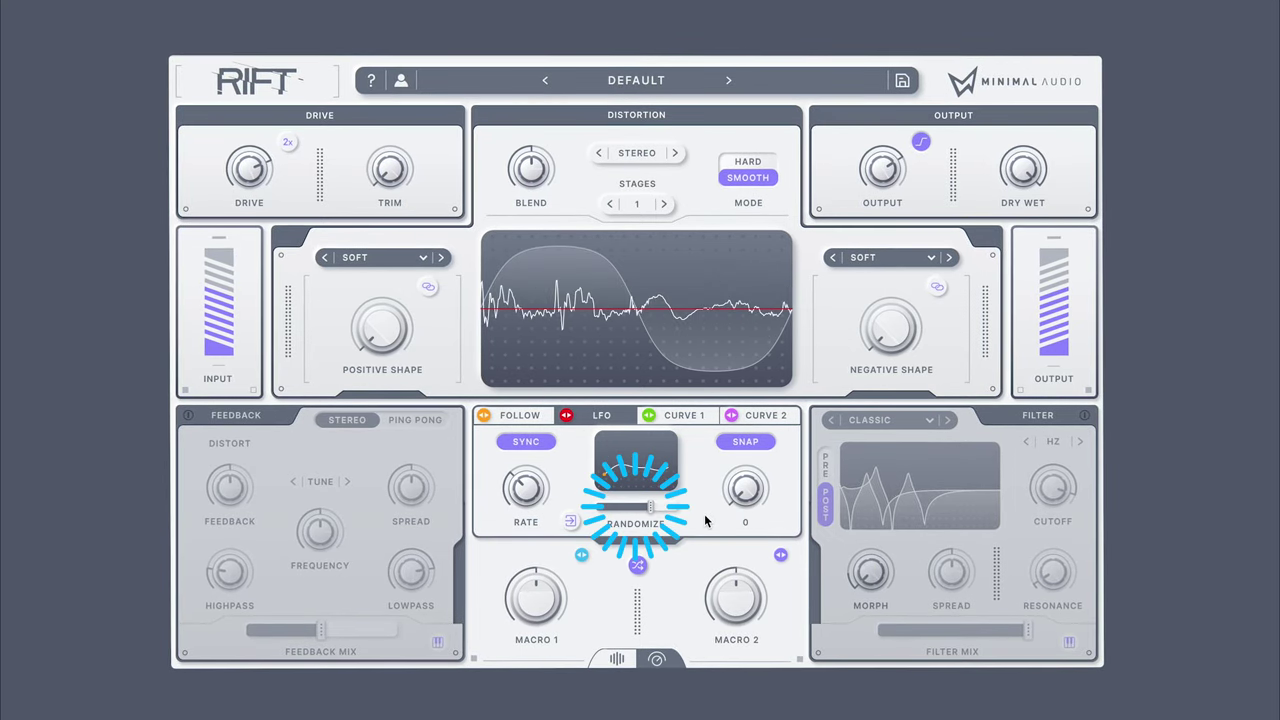
pyautogui.click(569, 522)
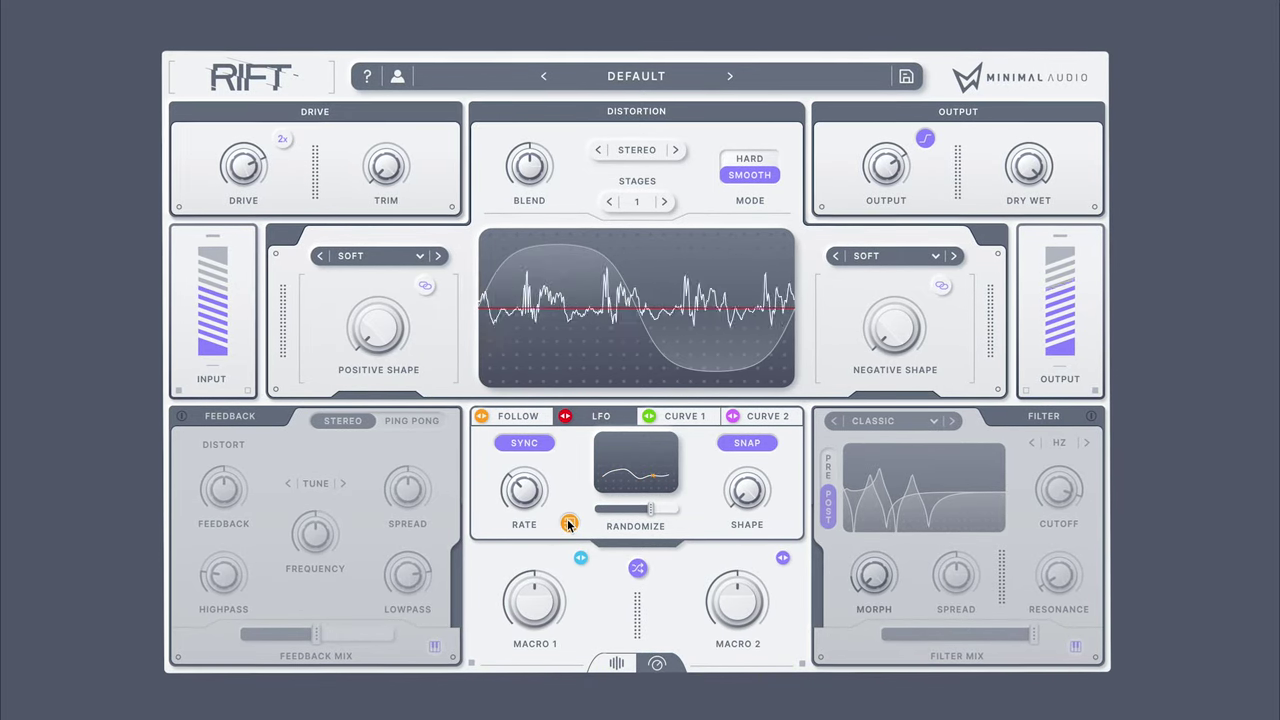
pyautogui.click(569, 523)
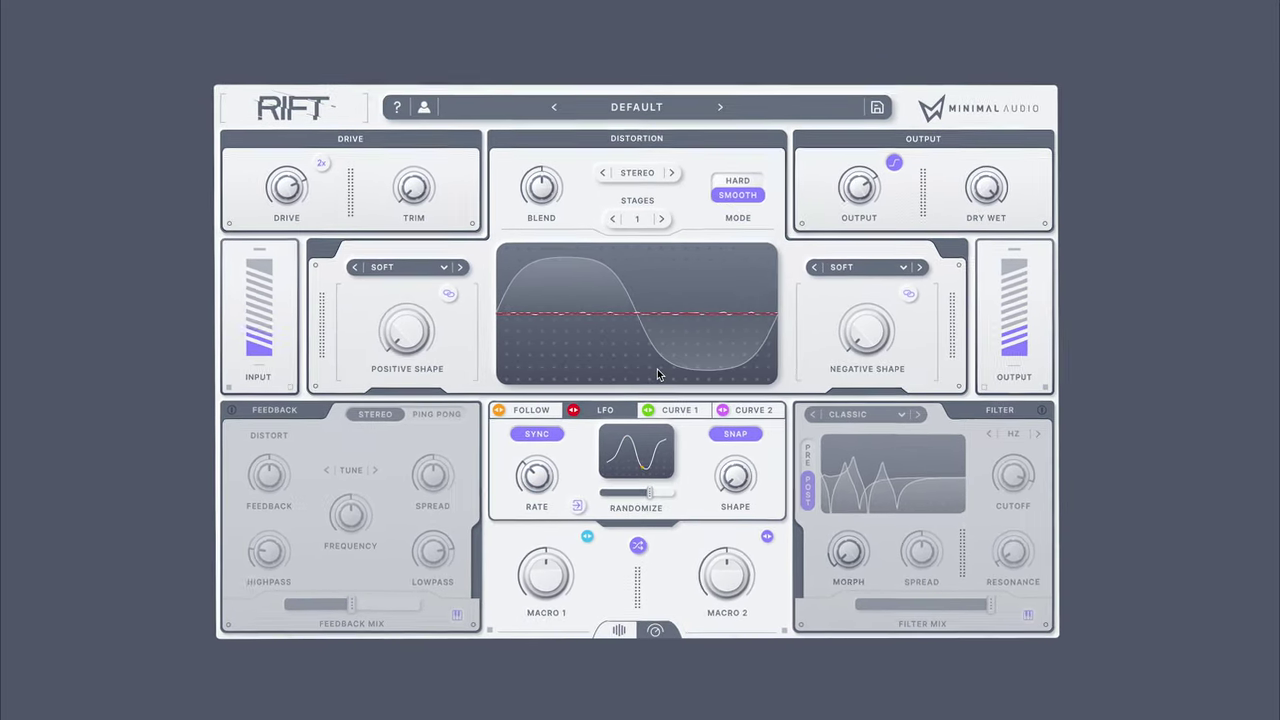
# - Randomize the Curve 1 modulator's shape and box-select the points in the middle of its curve
pyautogui.click(684, 414)
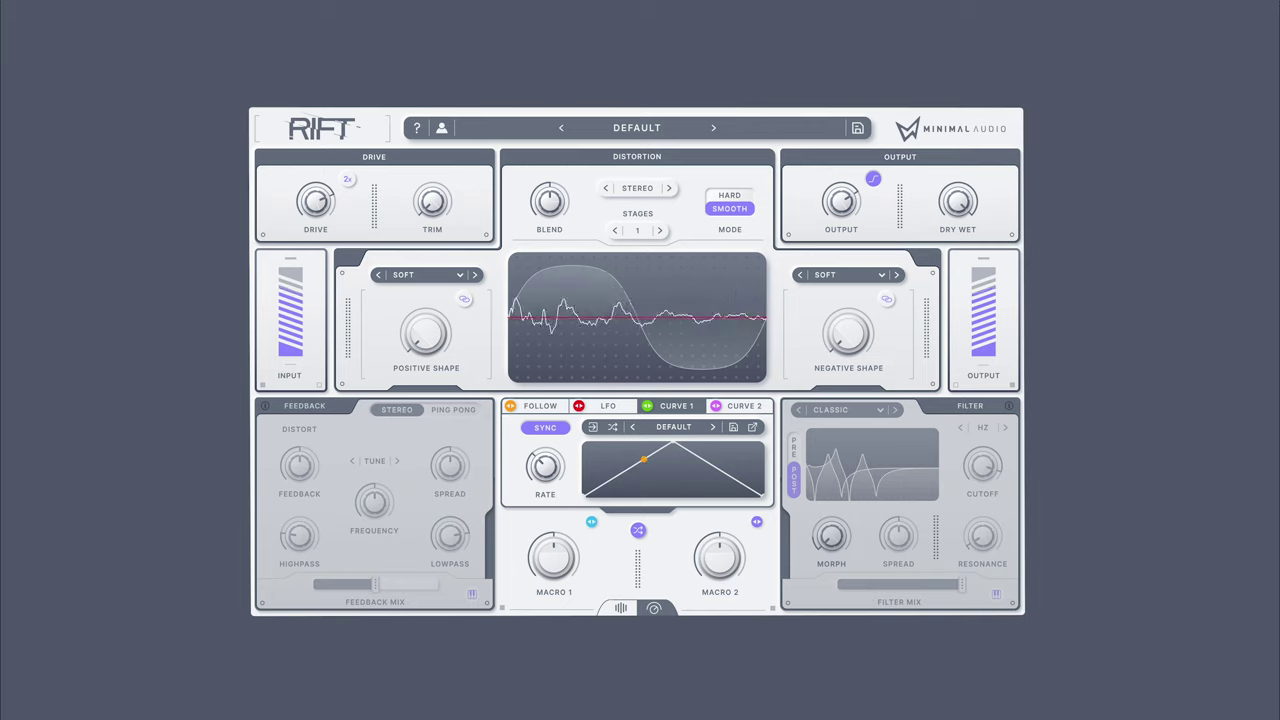
pyautogui.click(613, 428)
pyautogui.click(680, 430)
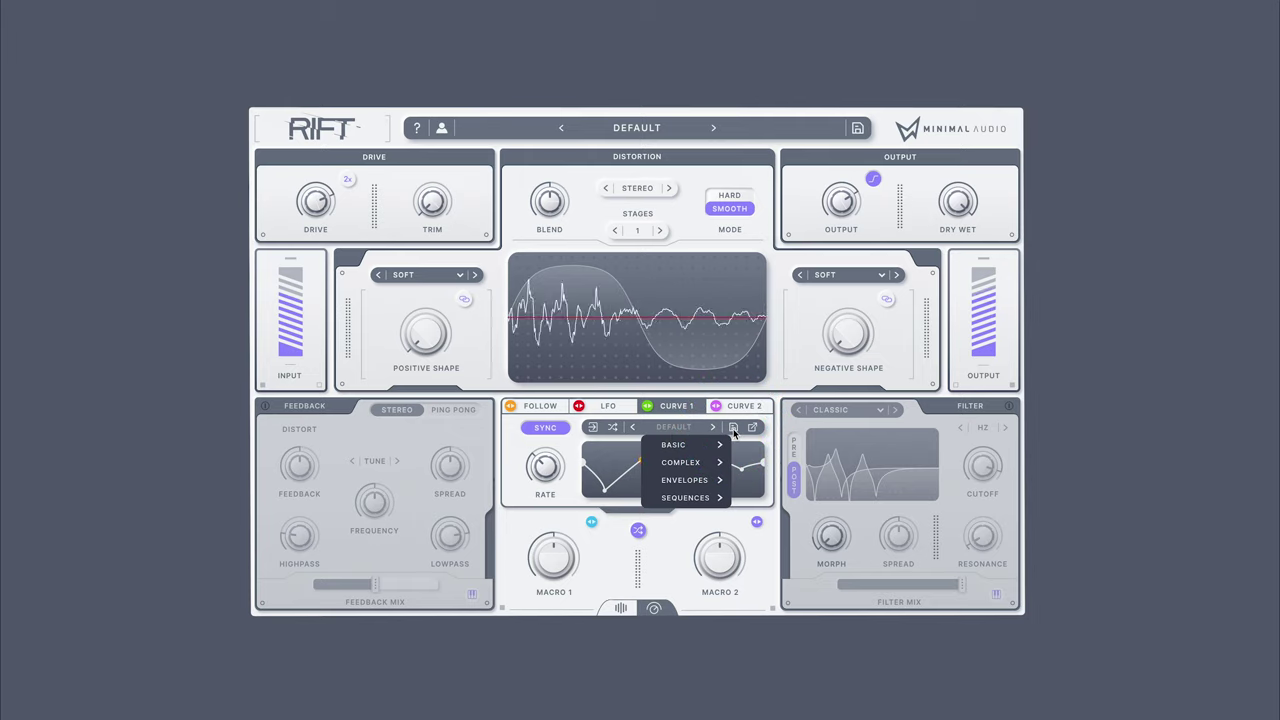
pyautogui.click(748, 456)
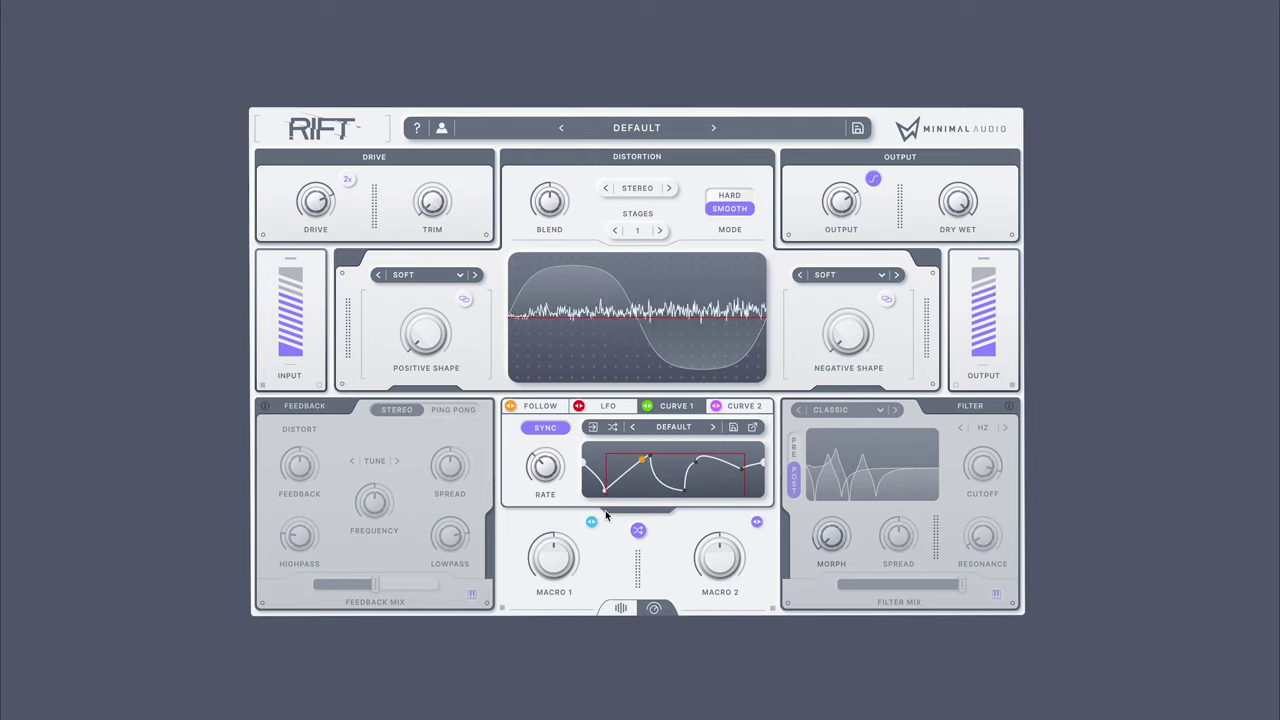
pyautogui.moveTo(605, 515); pyautogui.dragTo(605, 514)
# - Open Curve 1 in the curve editor and try a horizontal grid of 8 and a vertical grid of 12, returning both to 16
pyautogui.click(752, 427)
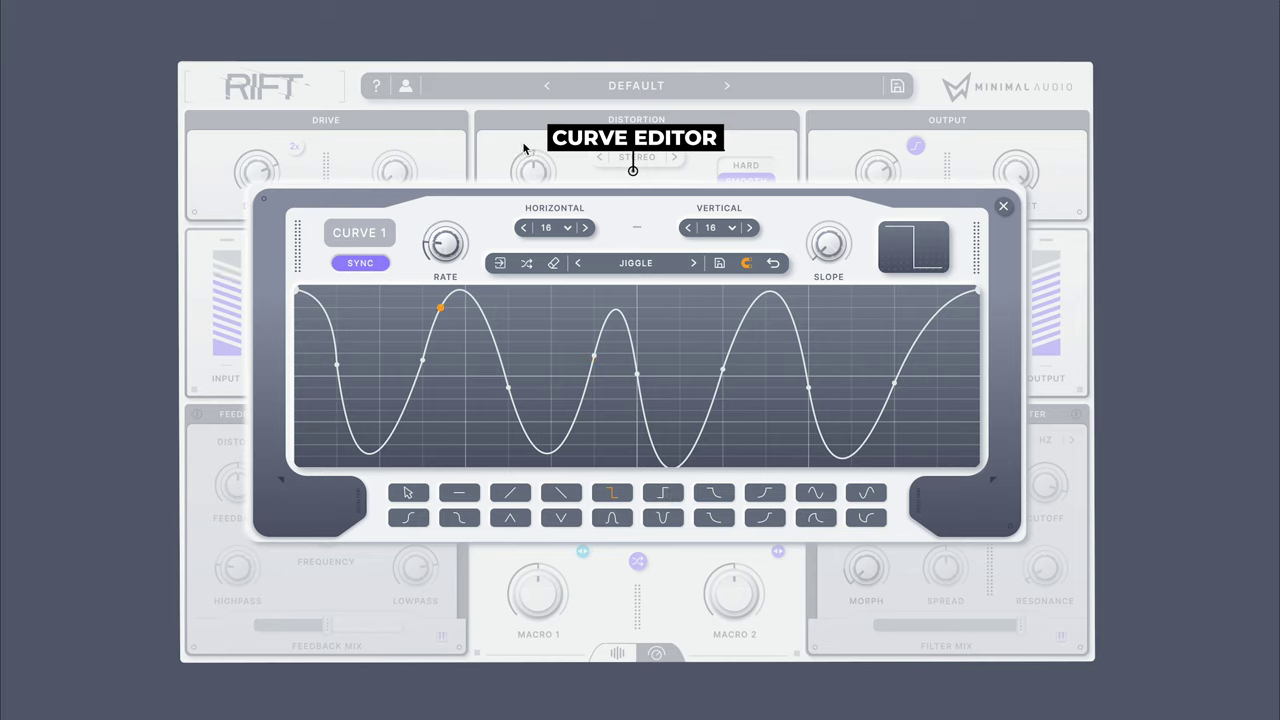
pyautogui.click(524, 228)
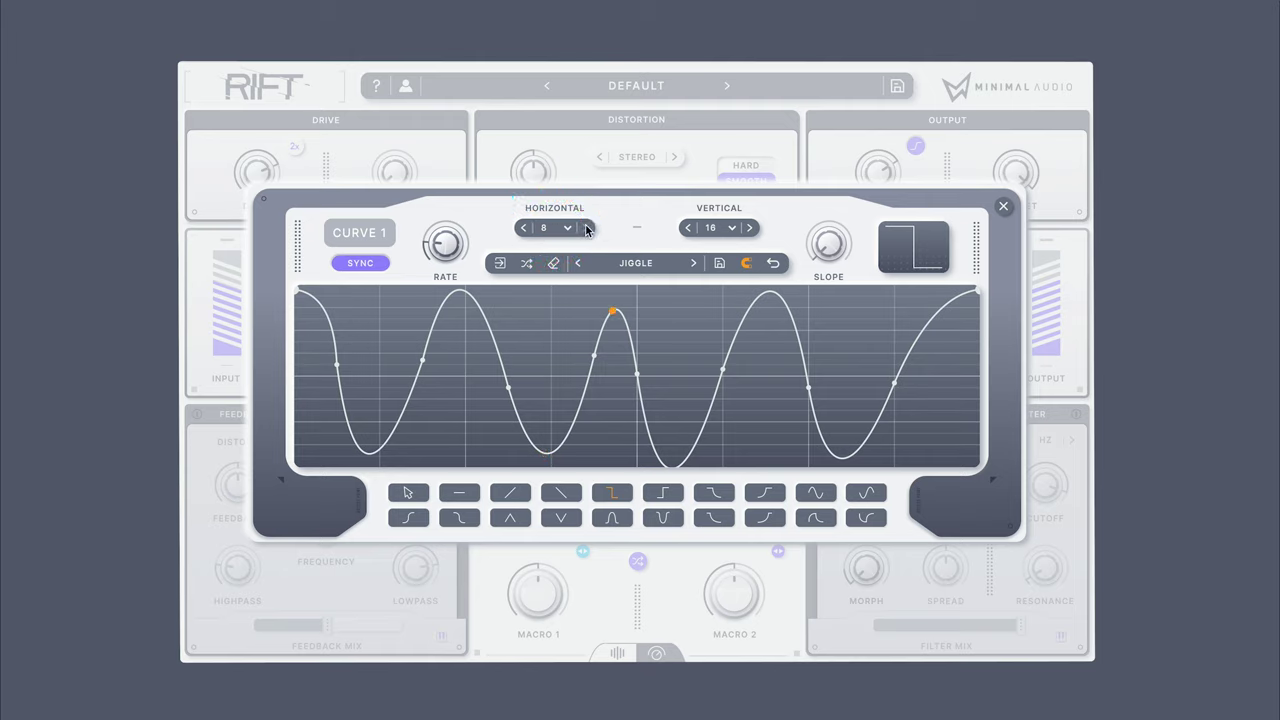
pyautogui.click(694, 229)
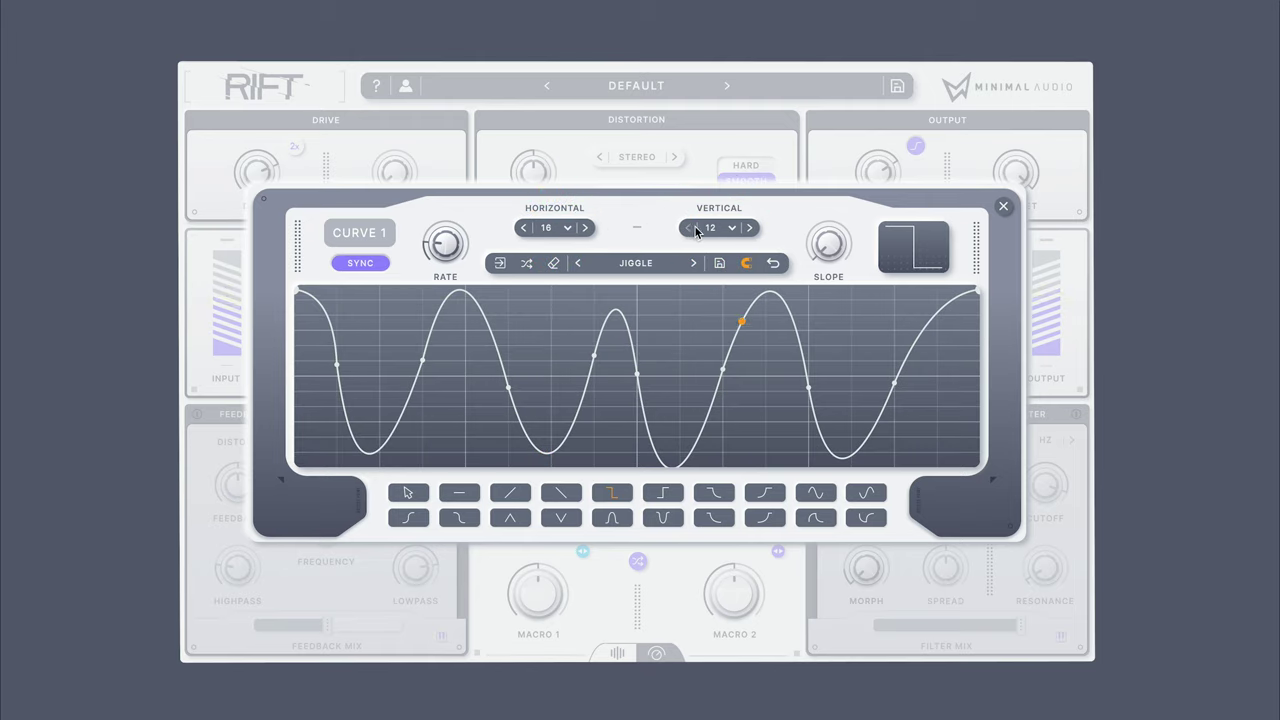
pyautogui.click(752, 229)
# - Clear the curve in the curve editor, randomize it, and undo both changes
pyautogui.click(550, 265)
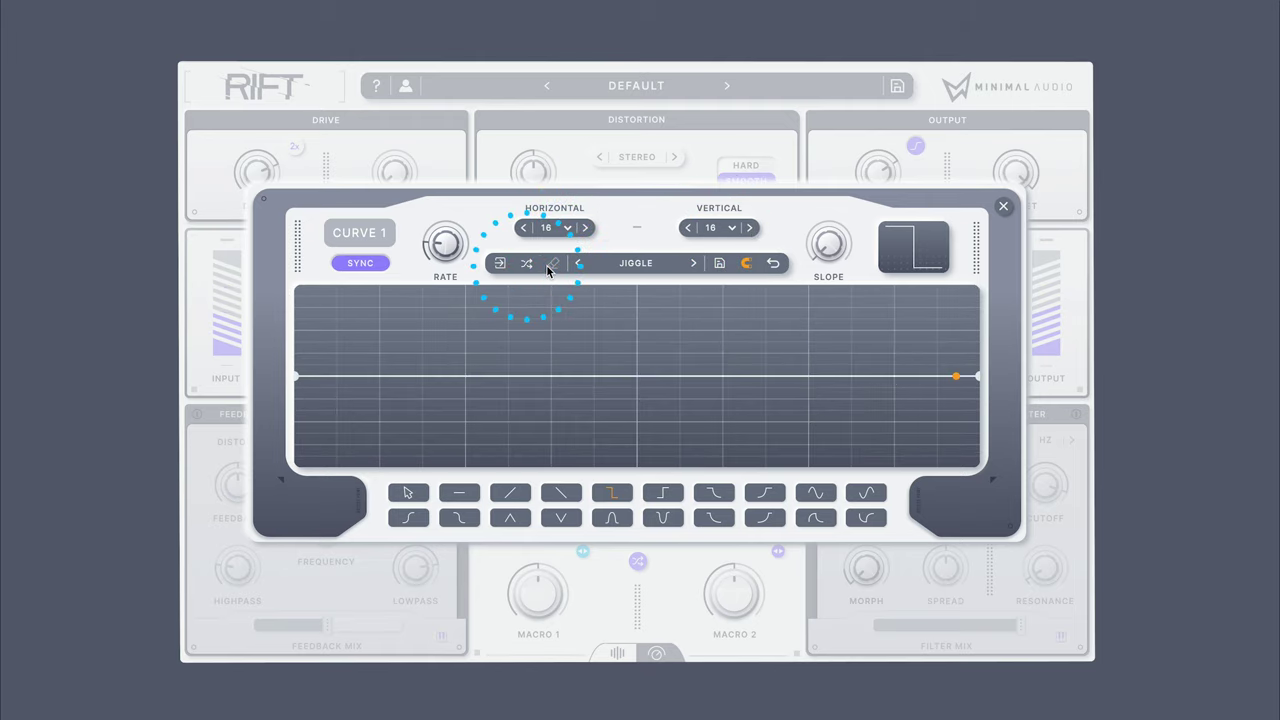
pyautogui.click(527, 264)
pyautogui.click(773, 263)
pyautogui.click(773, 263)
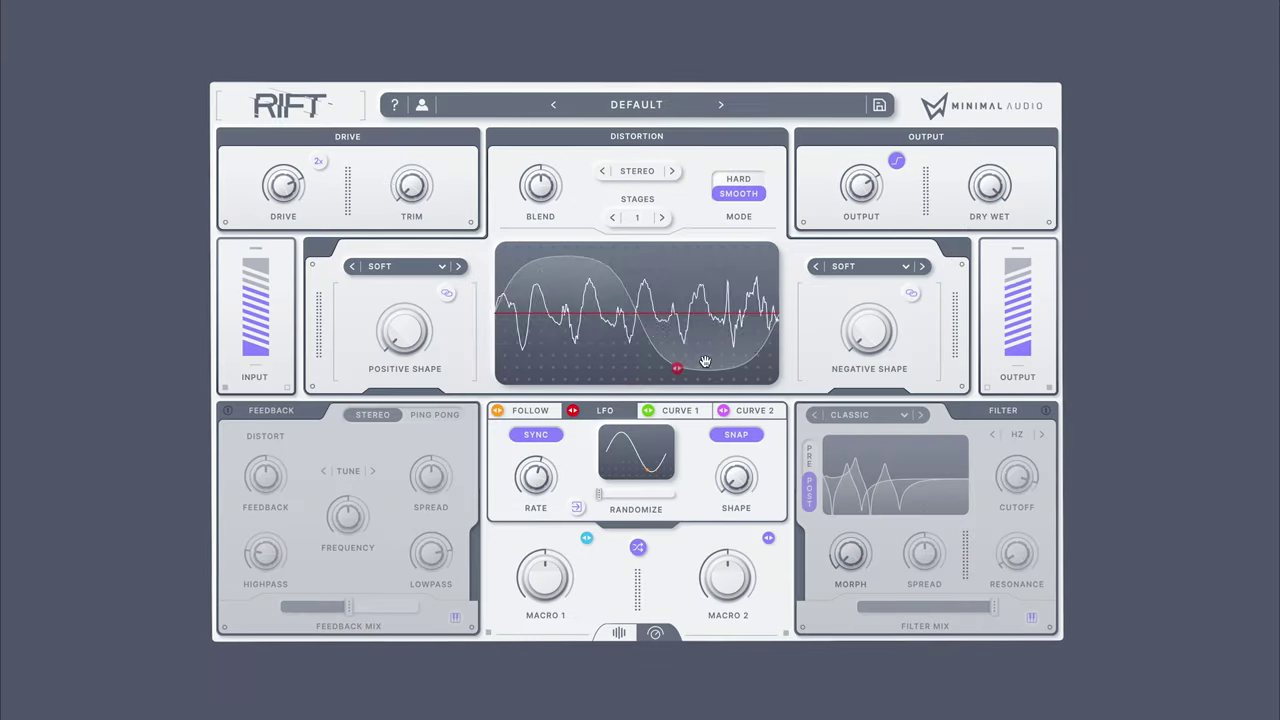
# - Assign the LFO to Negative Shape and assign Macro 1 to the depth of that modulation
pyautogui.moveTo(705, 361); pyautogui.dragTo(868, 331)
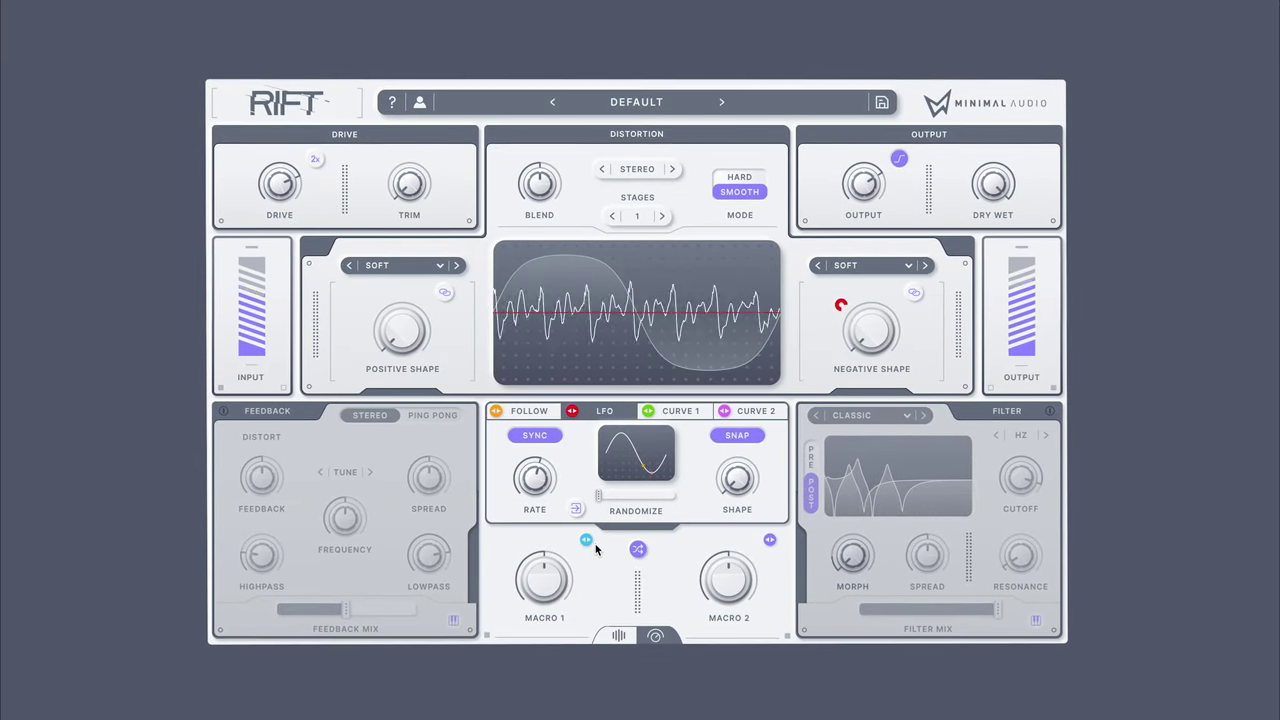
pyautogui.moveTo(587, 538); pyautogui.dragTo(844, 251)
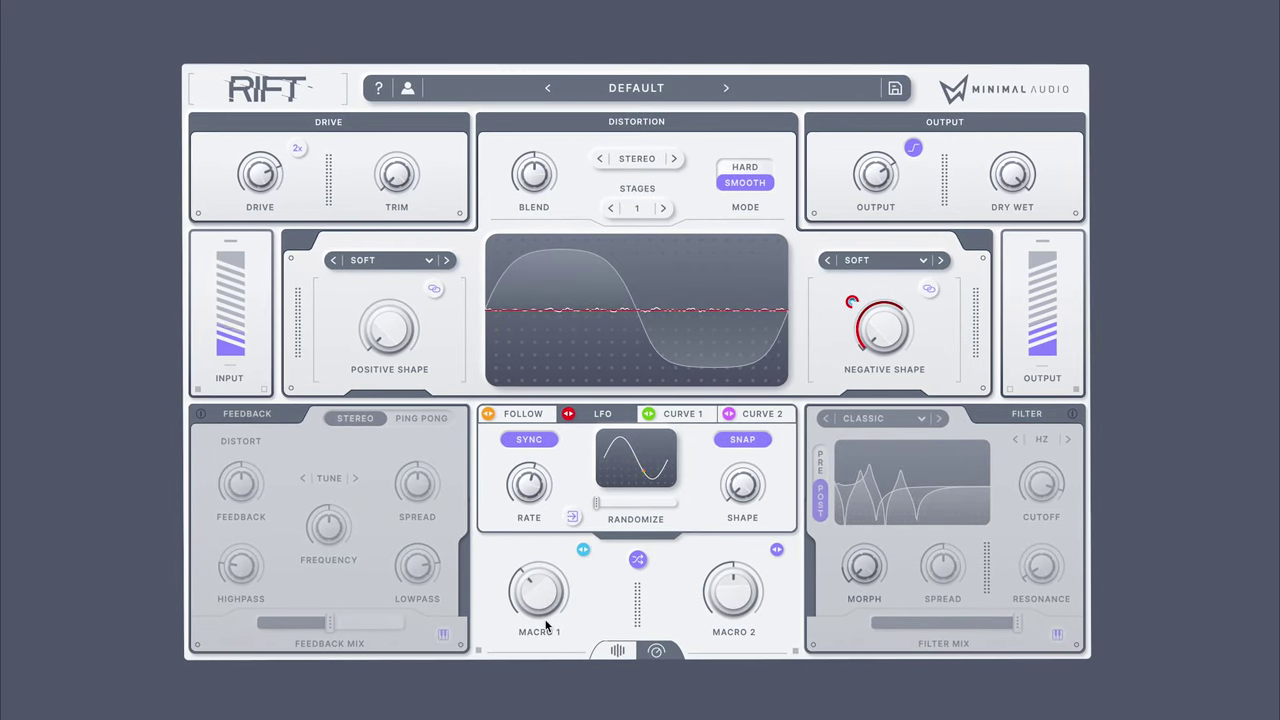
# - Open the preset browser, look through the packs and mark the Gut Wrench preset as a favorite
pyautogui.click(649, 84)
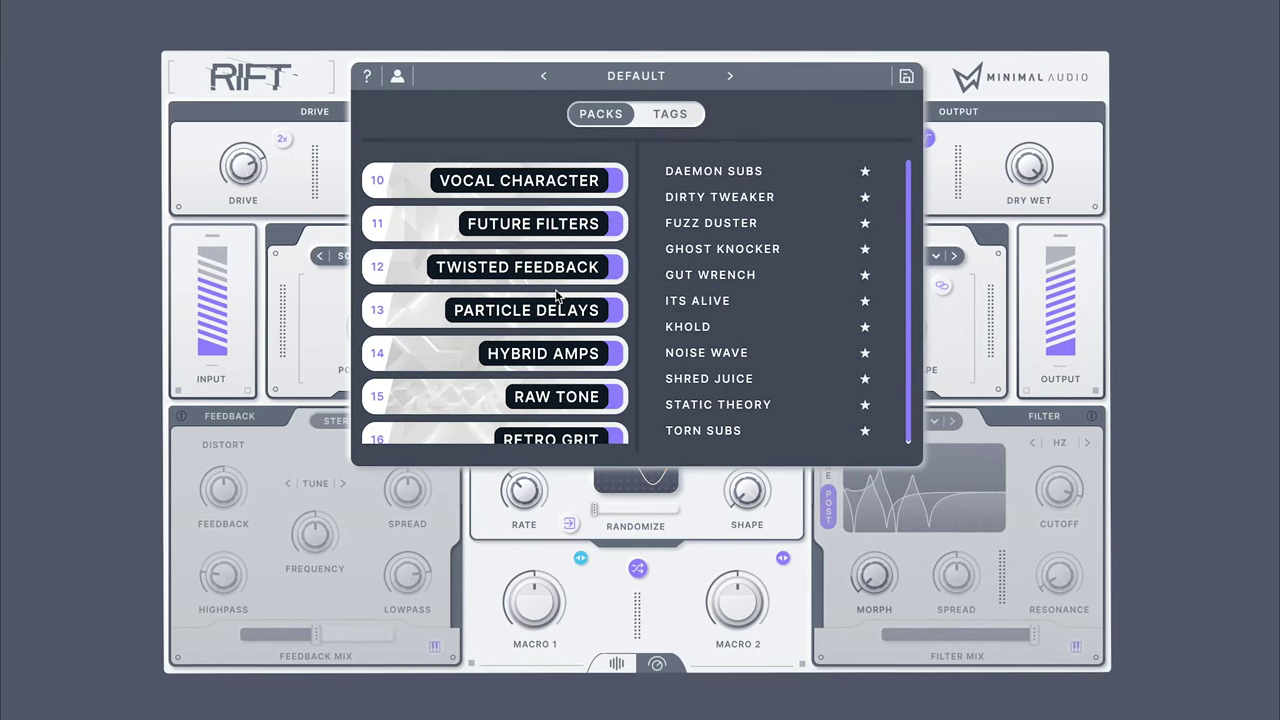
pyautogui.scroll(-1, 557, 297)
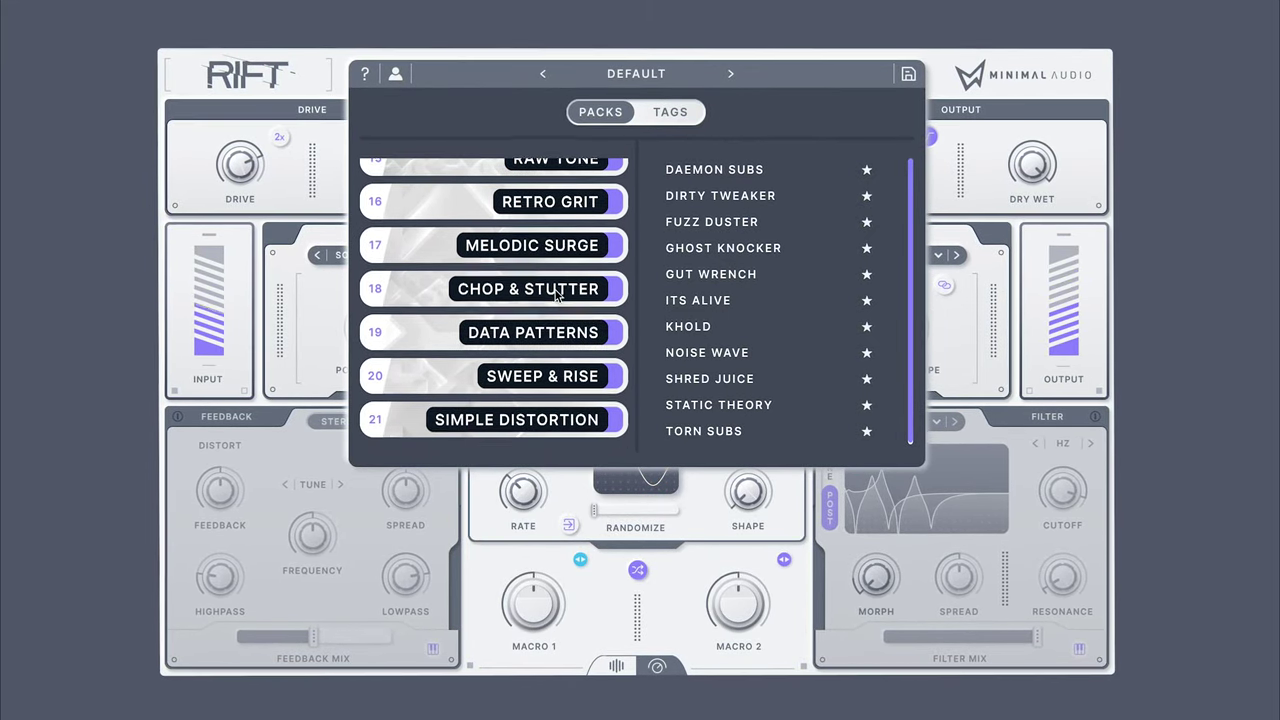
pyautogui.click(868, 275)
# - Filter the presets by the tags Reduced, Distorted and Spacious, clear all selected tags and close the preset browser
pyautogui.click(674, 112)
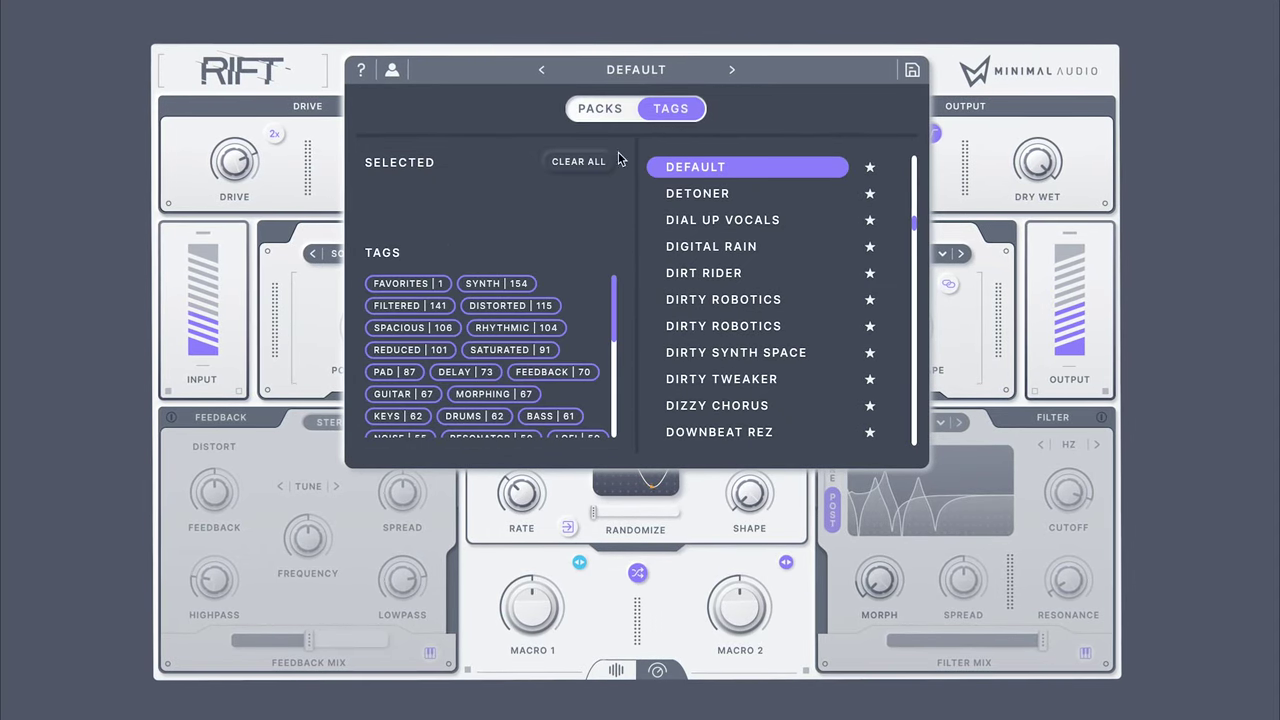
pyautogui.click(438, 349)
pyautogui.click(490, 306)
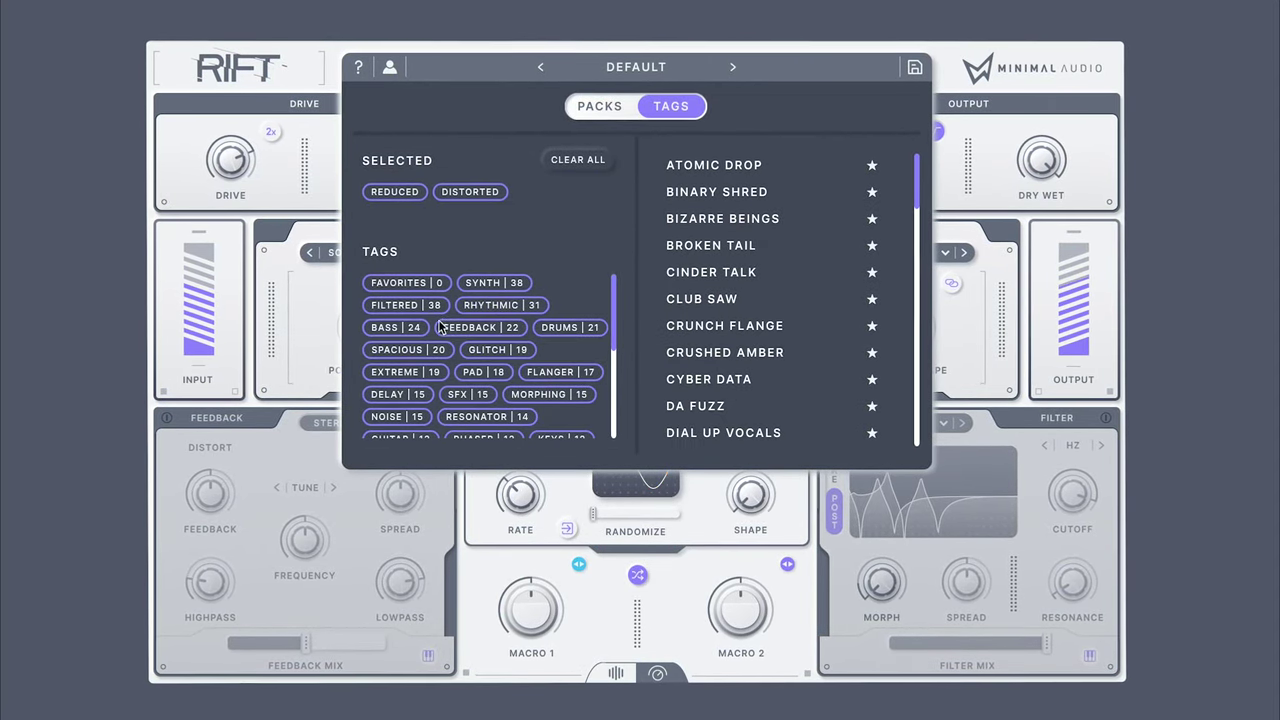
pyautogui.click(406, 352)
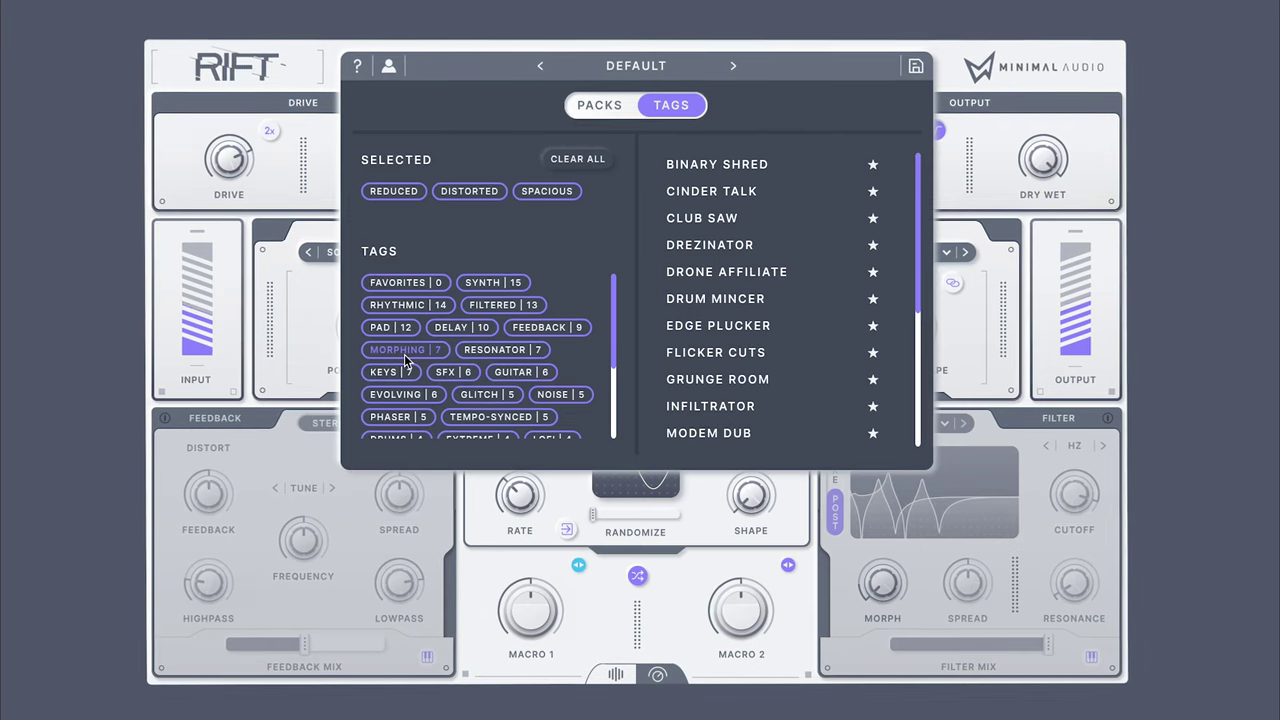
pyautogui.click(580, 158)
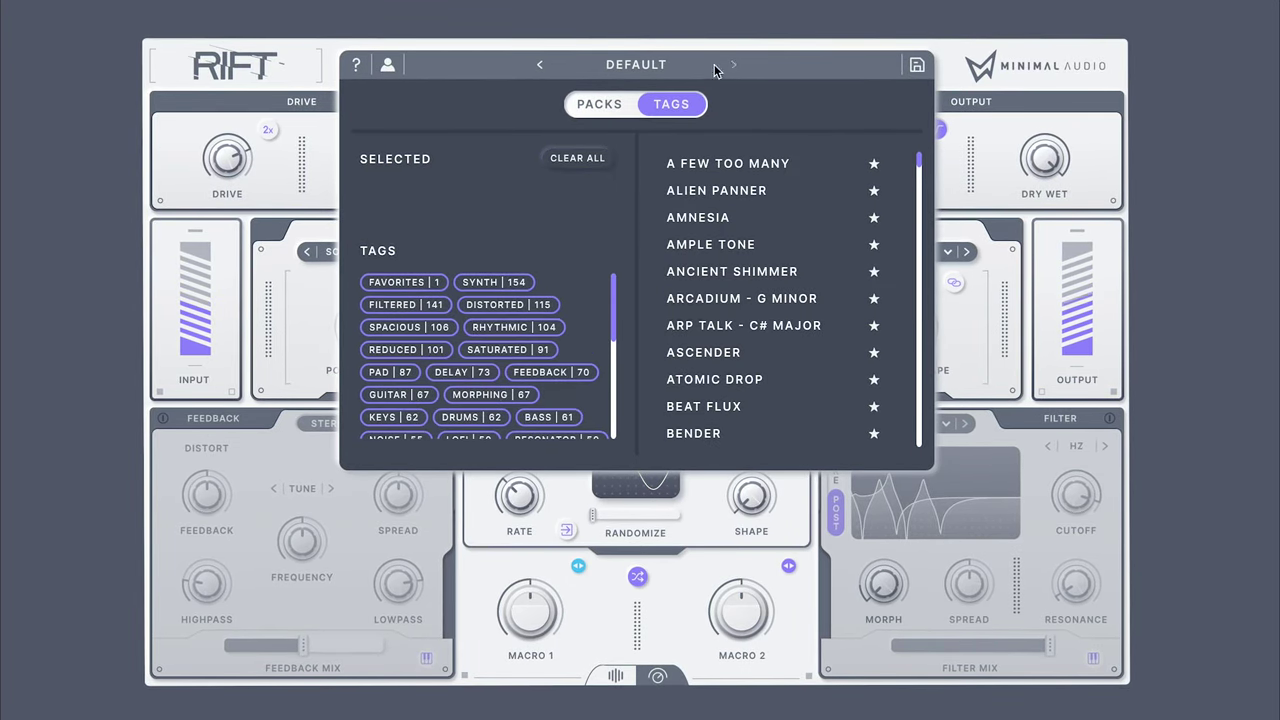
pyautogui.click(655, 66)
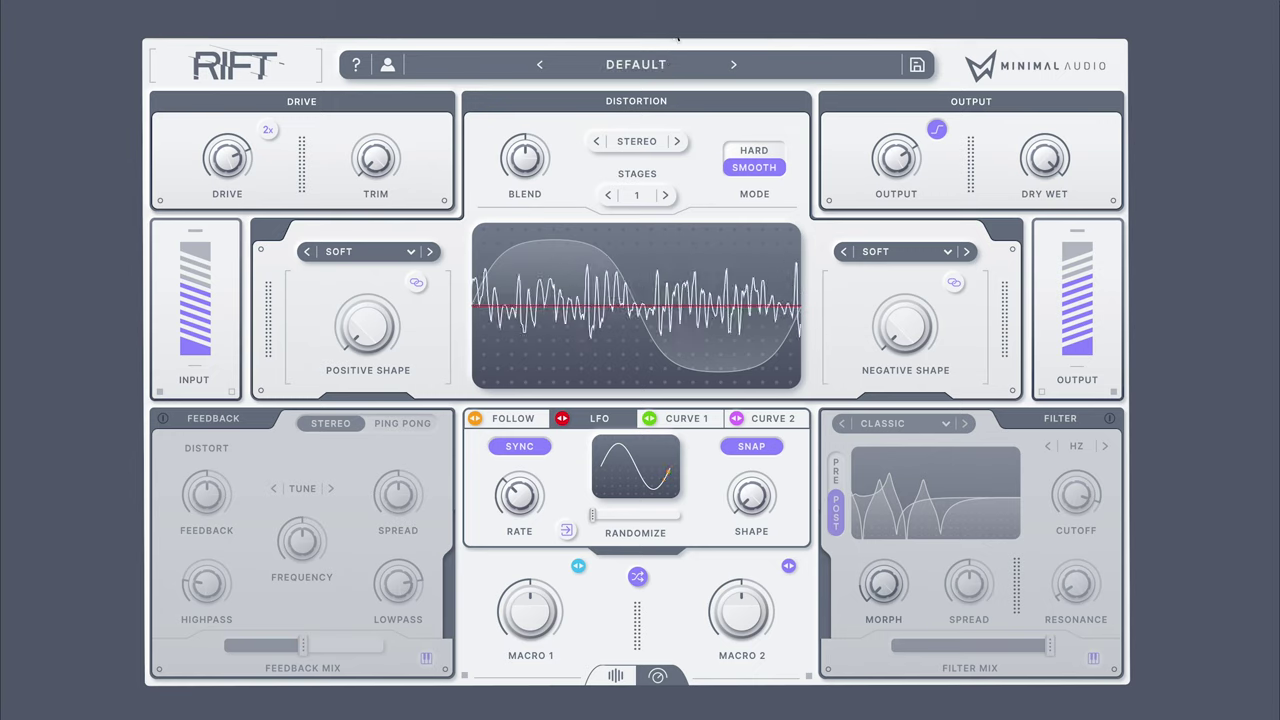